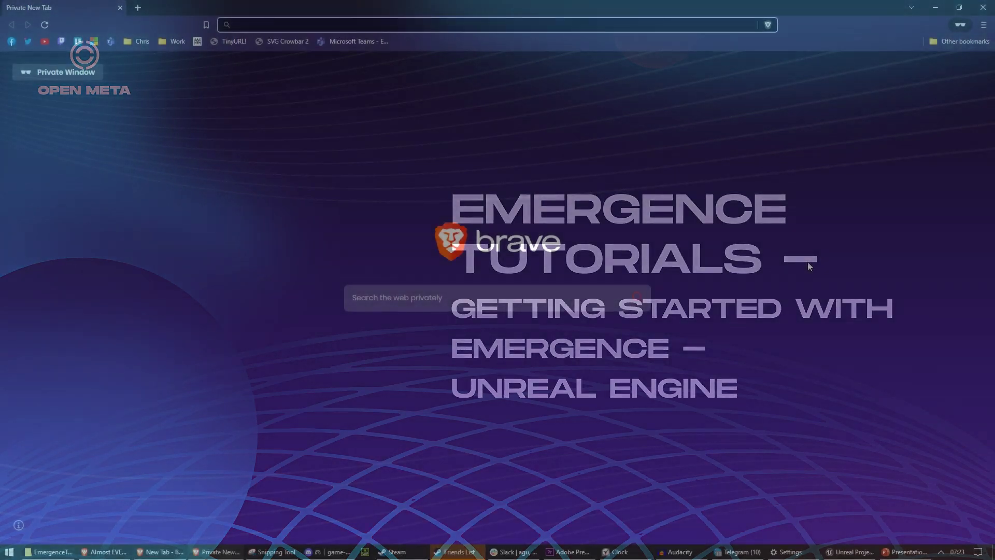
Open docs.openmetadao.com, go to the Unreal Getting Started page and check the supported Unreal Engine versions
text(docs.openmetadao.com)
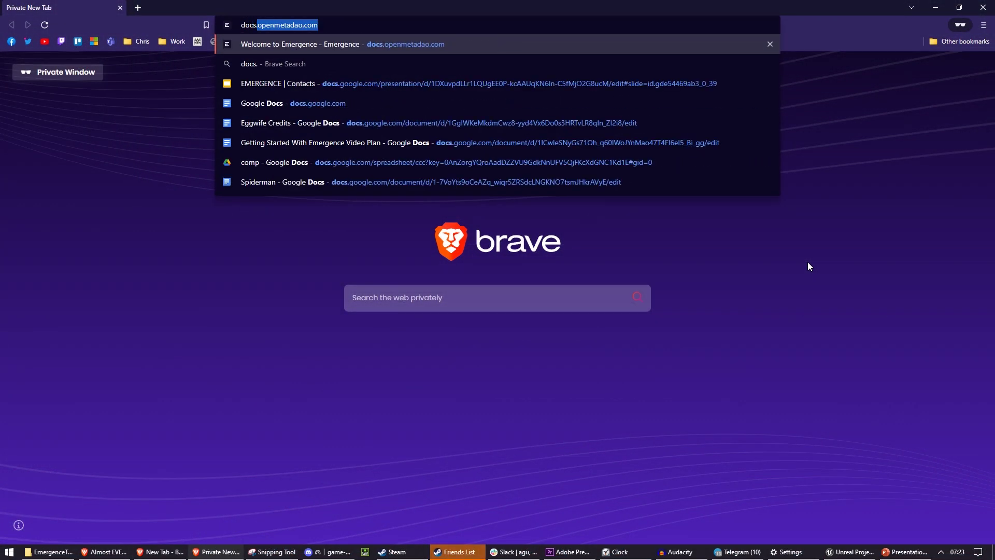
key(Return)
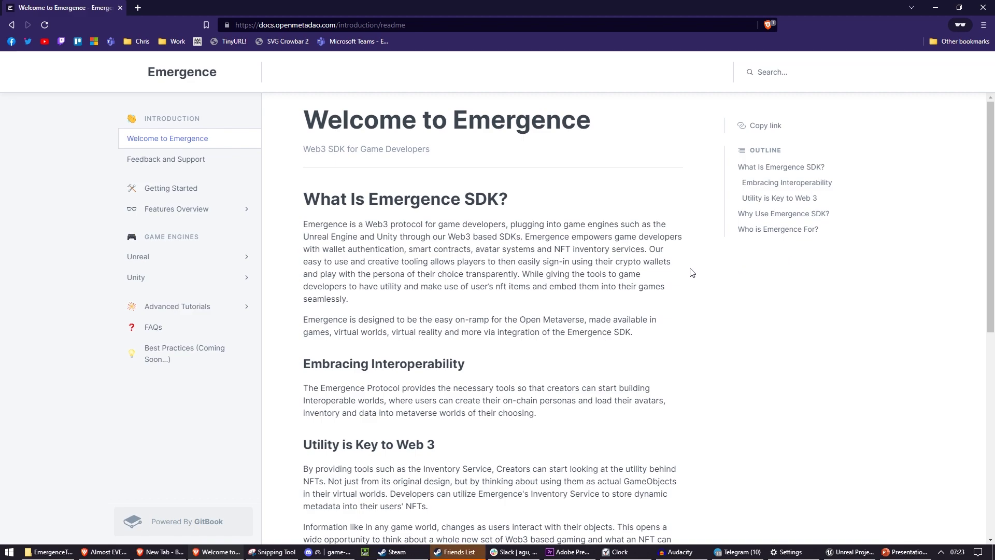
click(246, 262)
click(224, 261)
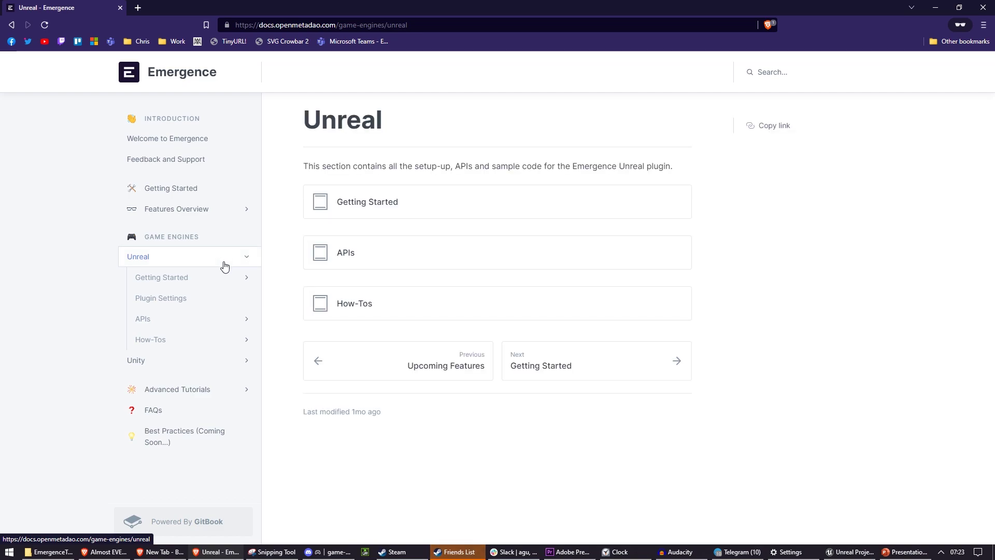
click(213, 277)
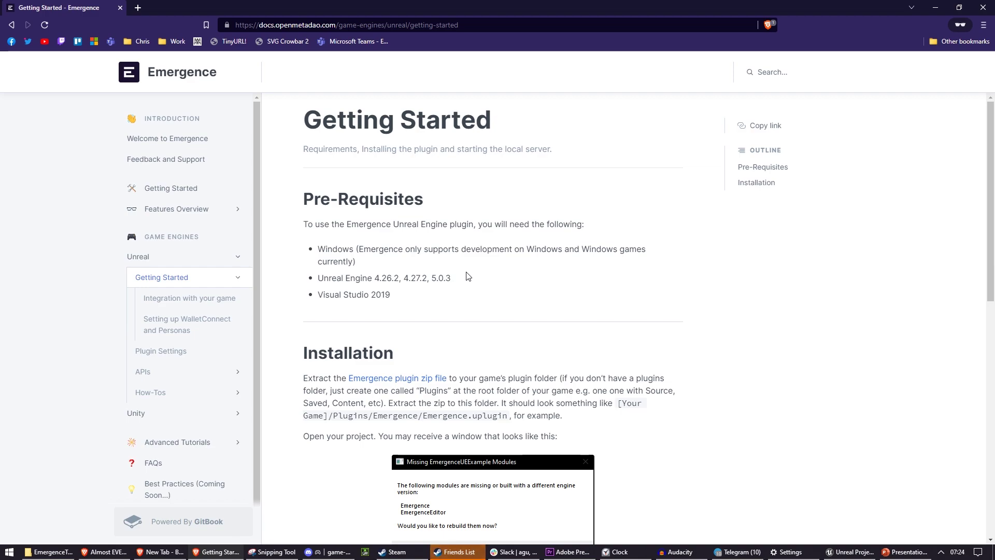
drag(373, 280, 455, 282)
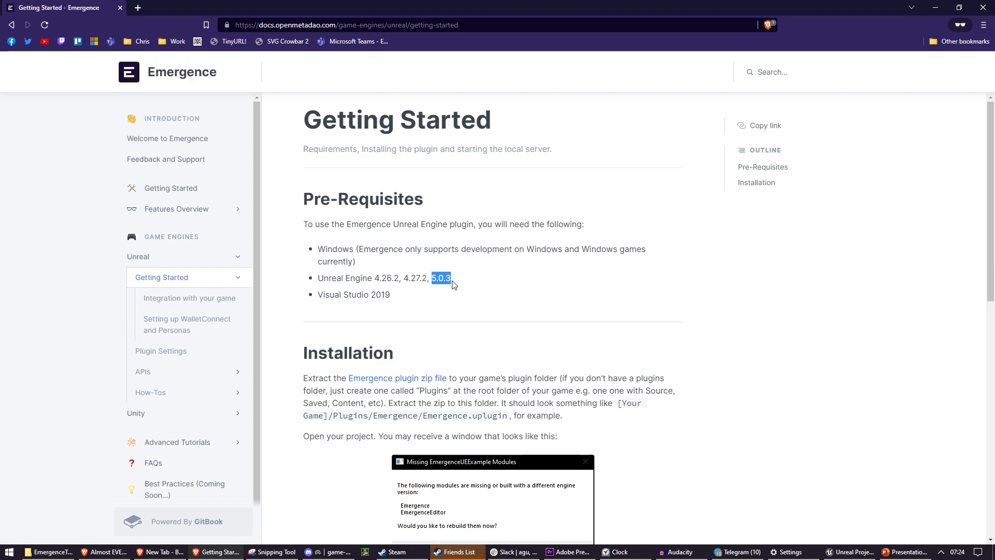
click(481, 289)
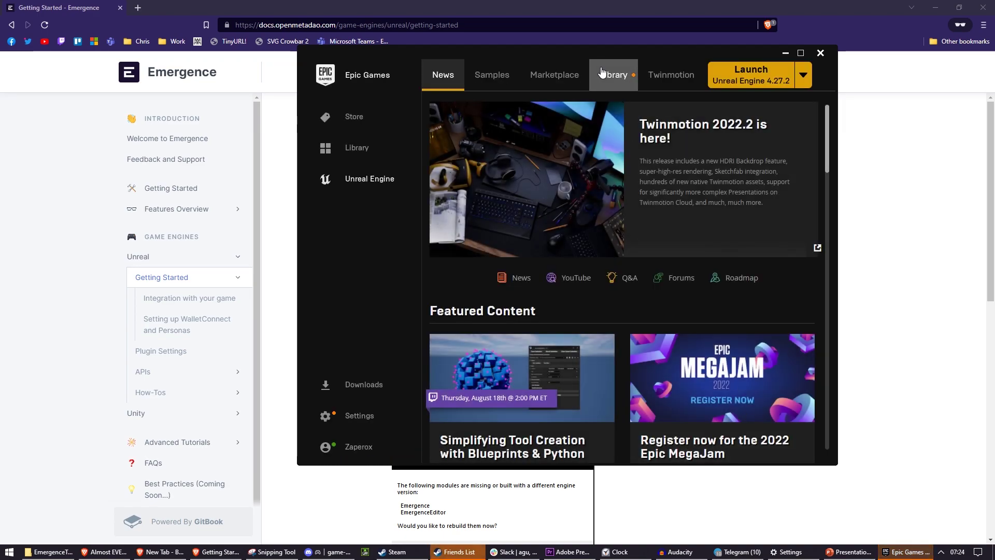
In the Epic Games Launcher library, set Unreal Engine 4.26.2 as the current engine version
click(606, 91)
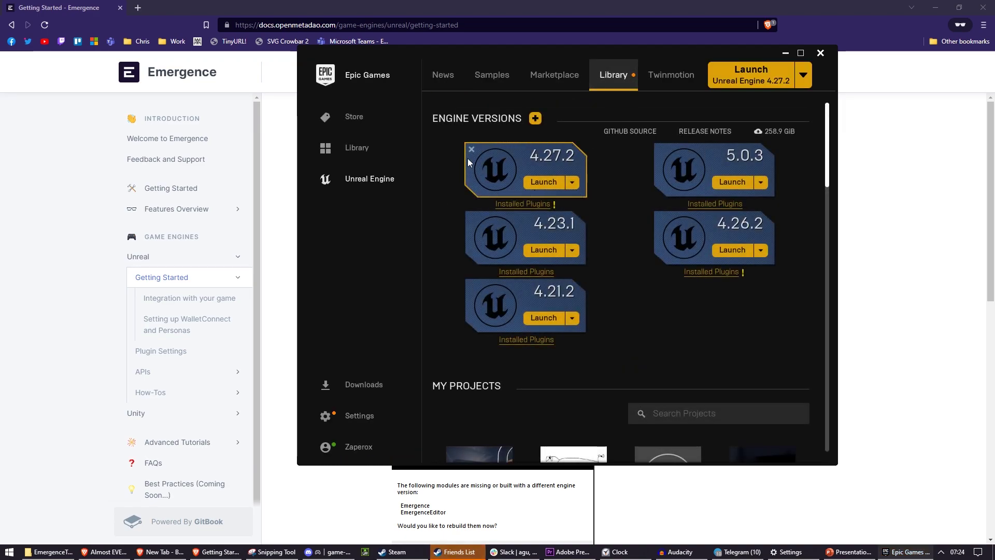
click(761, 250)
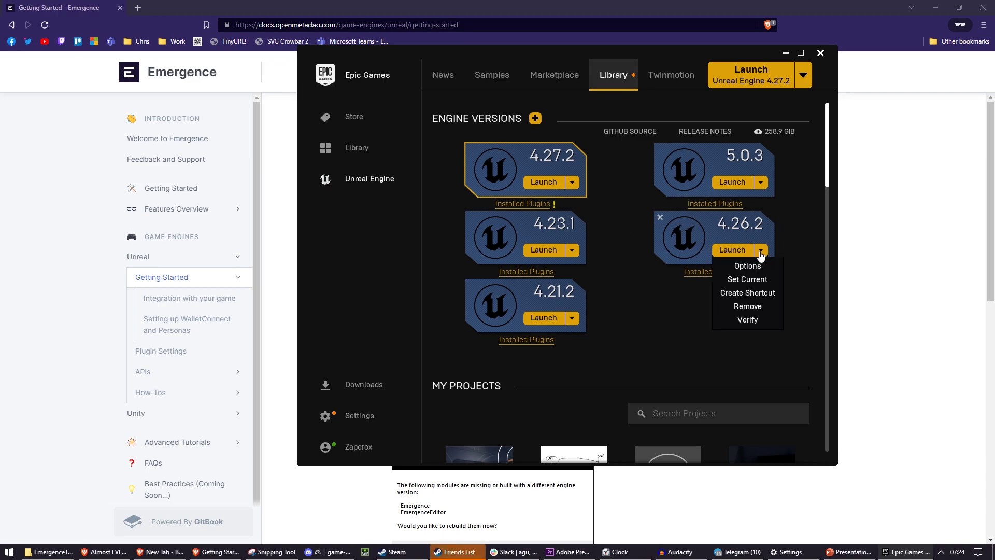
click(761, 282)
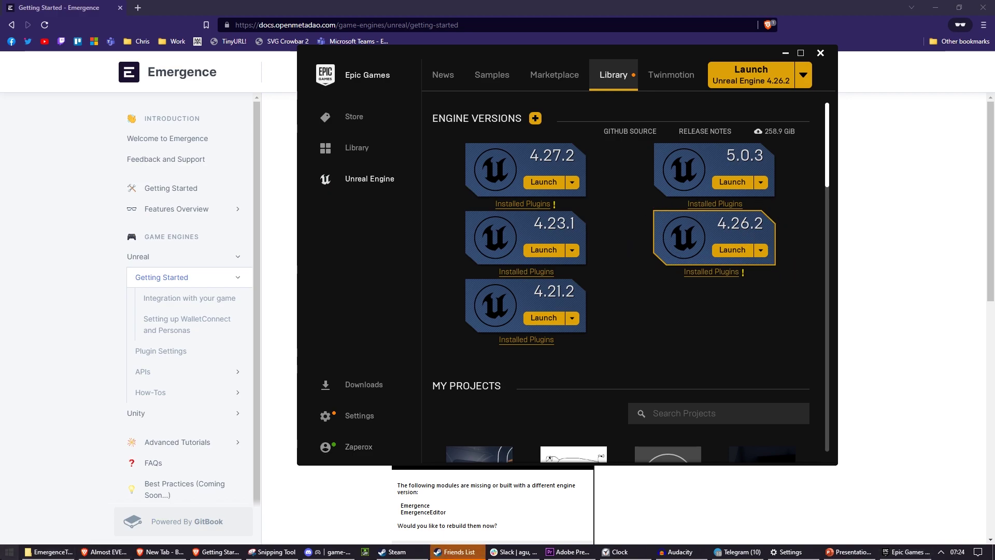
click(3, 553)
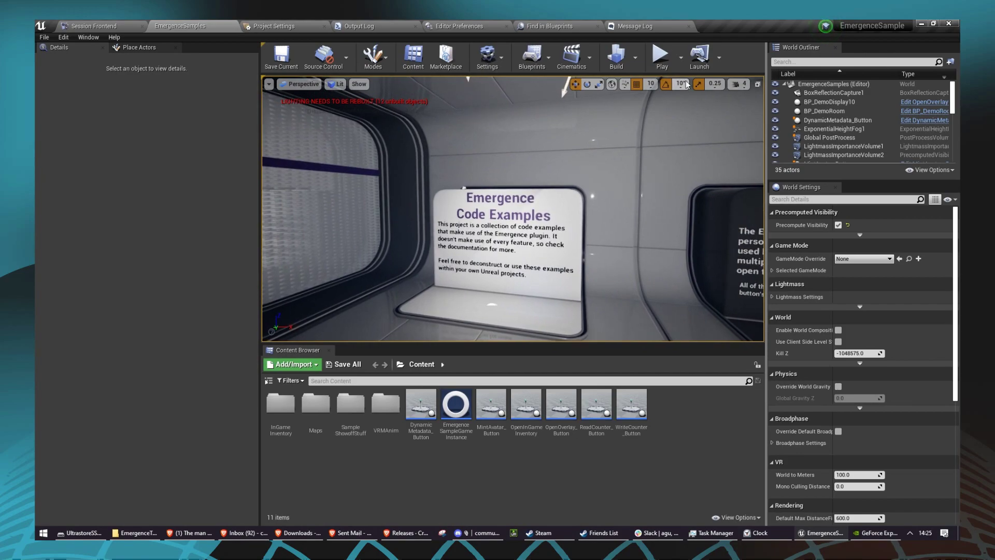
Switch to the Unreal Editor and play the EmergenceSamples level, walking the character forward
key(alt+p)
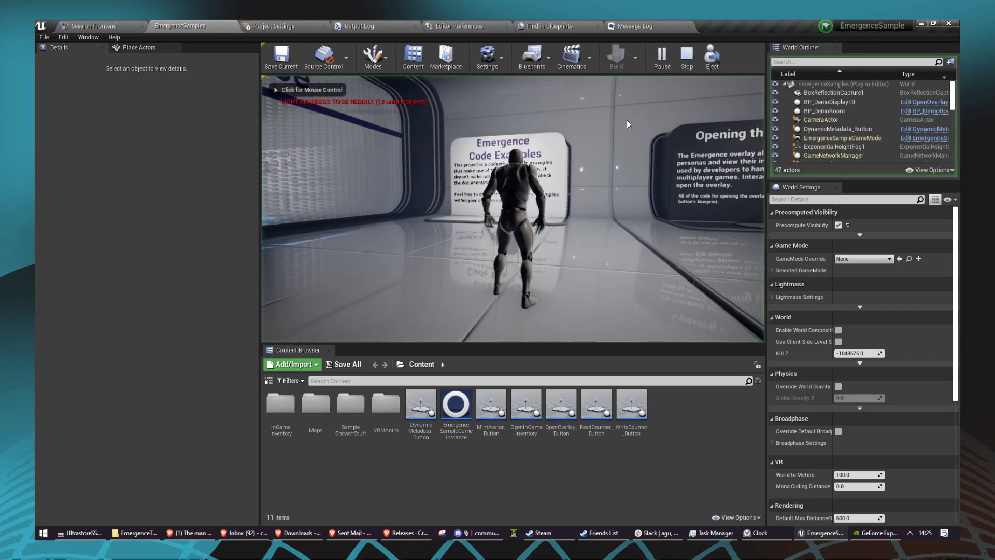
key(w)
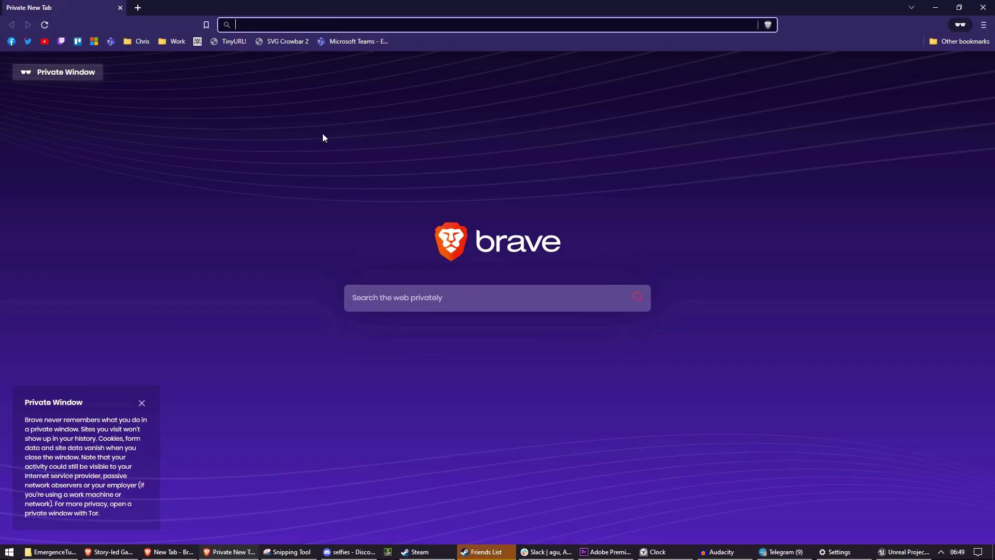
Switch to the browser, open the CrucibleNetworksLtd/EmergenceSDKUnreal repository on GitHub and review the v0.2.0 release
text(github.com)
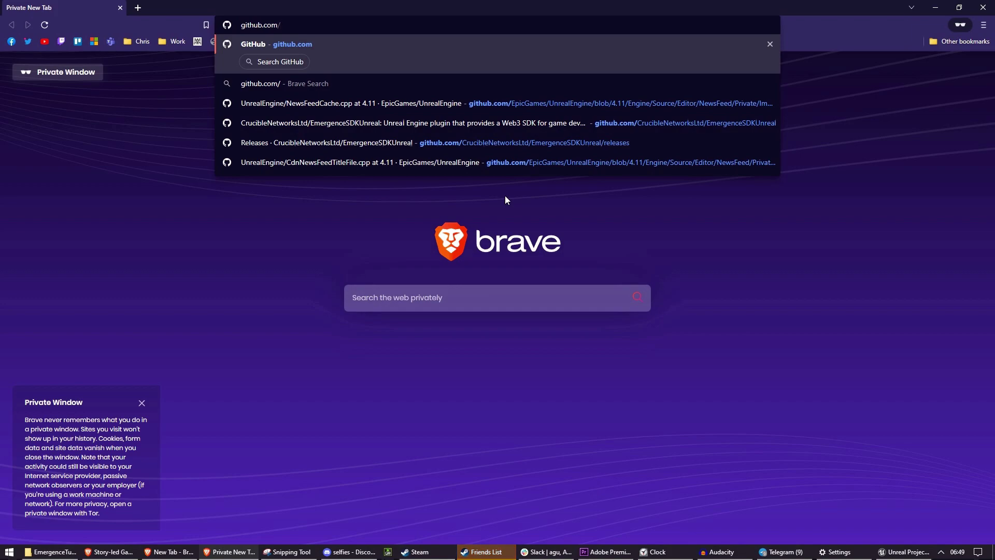
text(/cru)
key(Down)
key(Down)
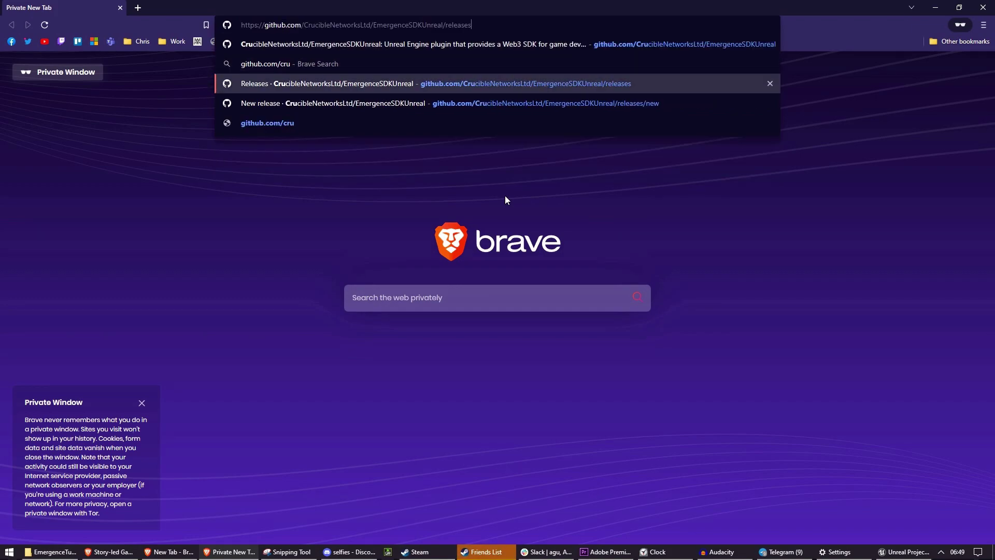
key(ctrl+shift+Left)
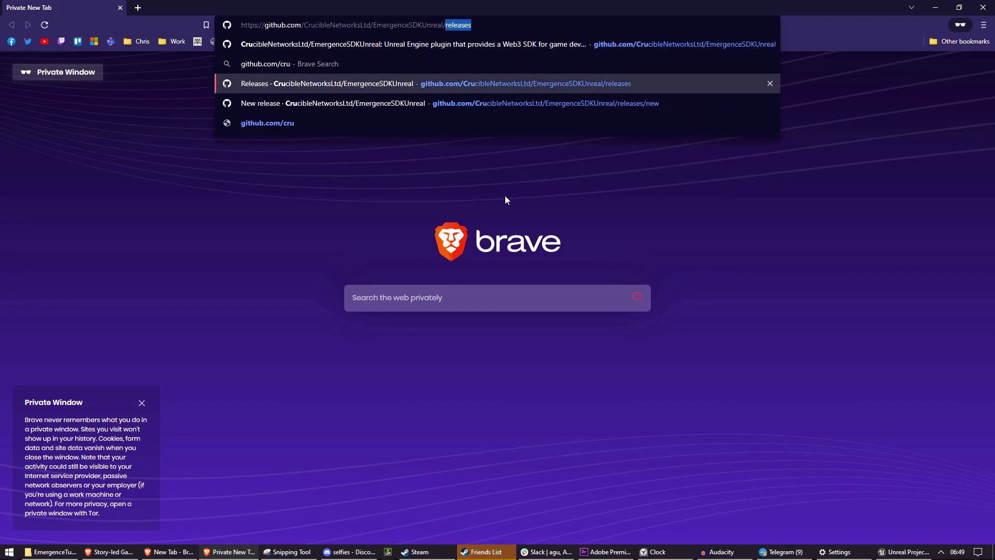
key(BackSpace)
key(Return)
click(694, 338)
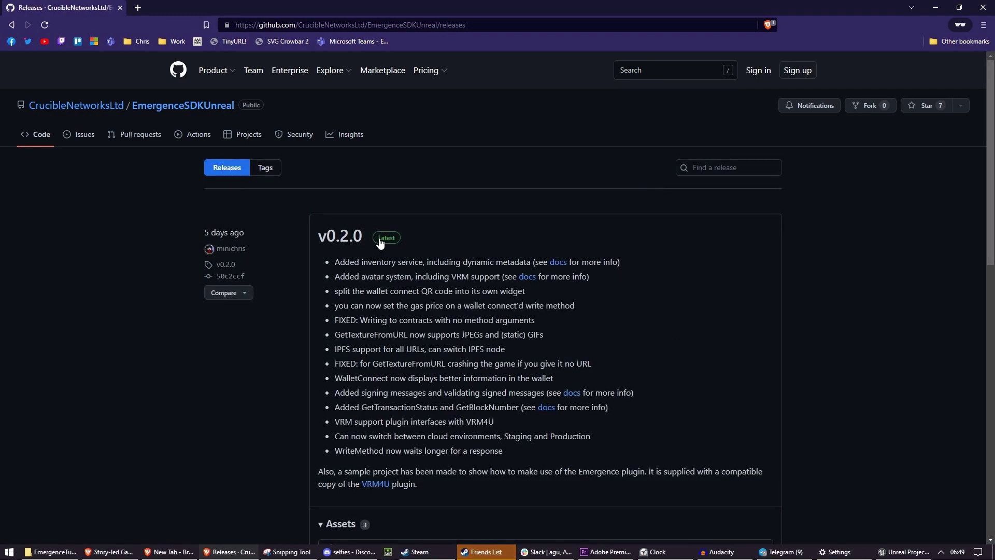
scroll(467, 262, down, 4)
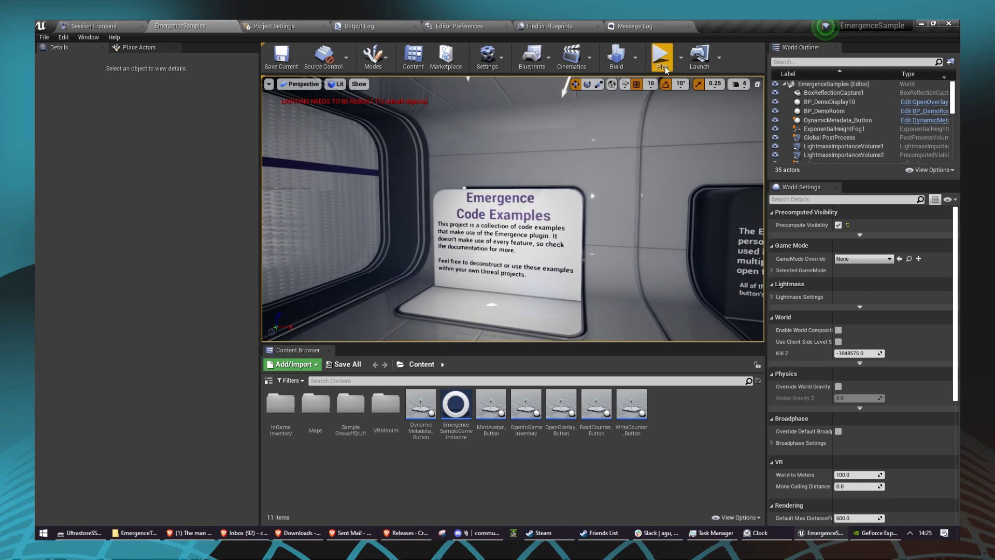
Switch to the EmergenceSample project in the Unreal Editor and start a play session of its level
click(659, 81)
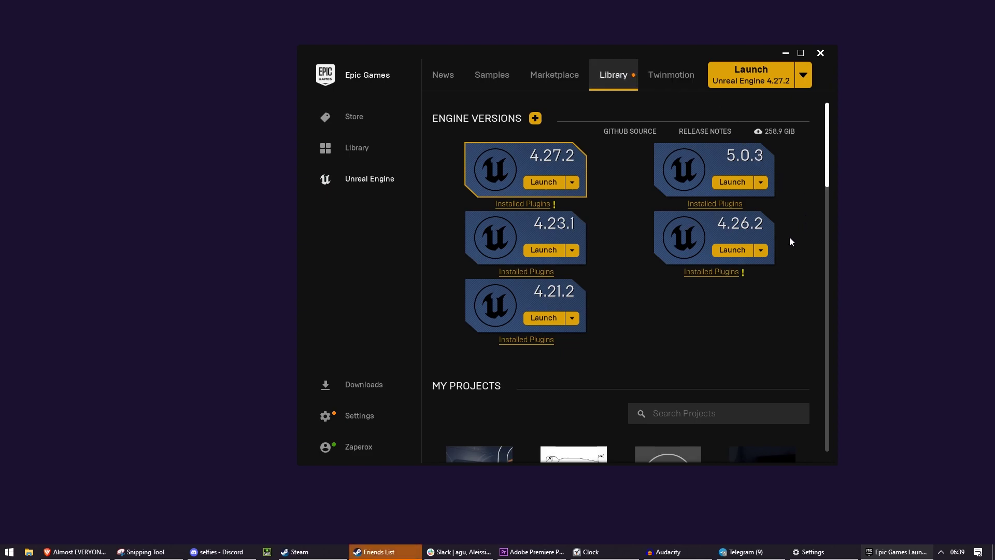
In the Epic Games Launcher, apply Unreal Engine 4.26.2 installation options with Templates and Feature Packs, Engine Source and Editor symbols for debugging enabled
click(760, 250)
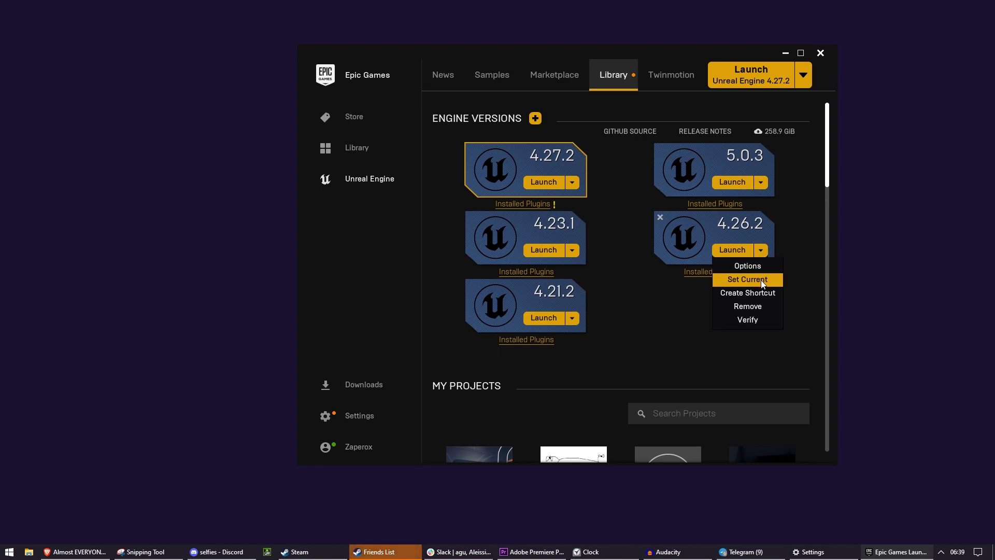
click(733, 267)
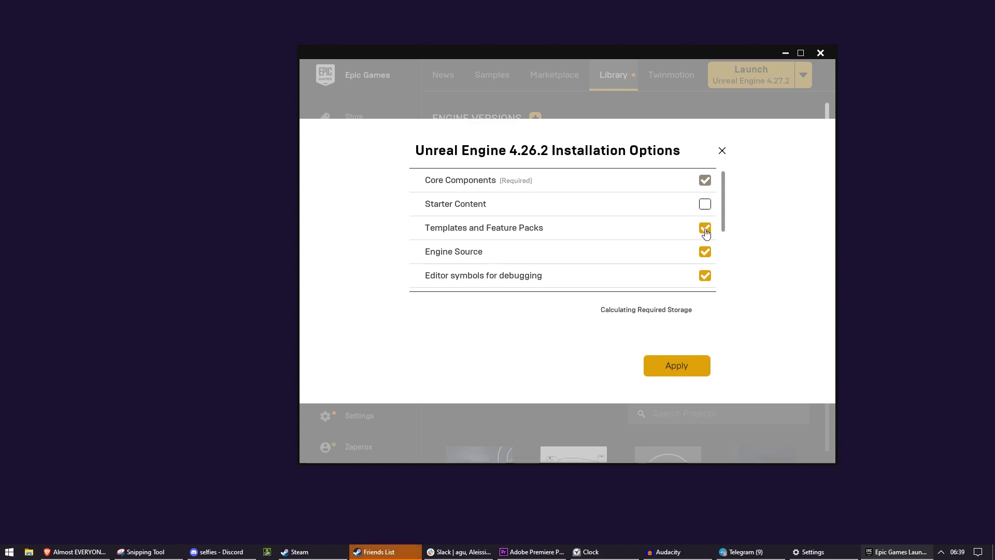
click(679, 366)
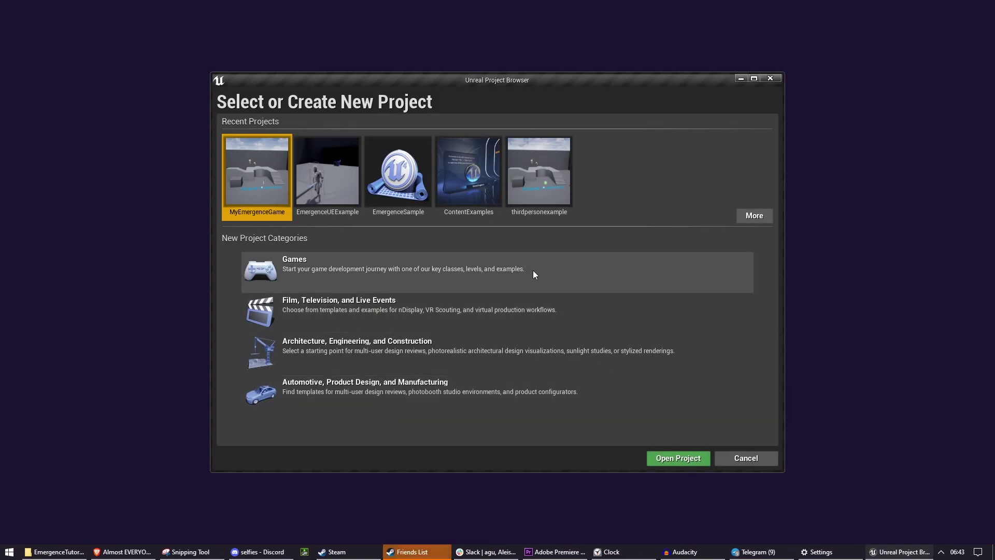
Choose the Games category and the Third Person template for a new project in the Unreal Project Browser
click(372, 281)
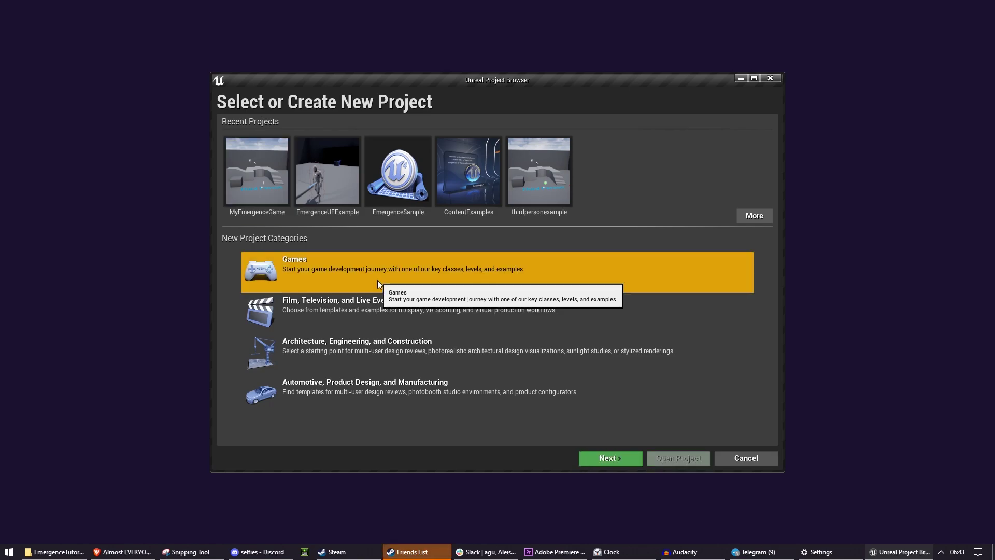
click(612, 459)
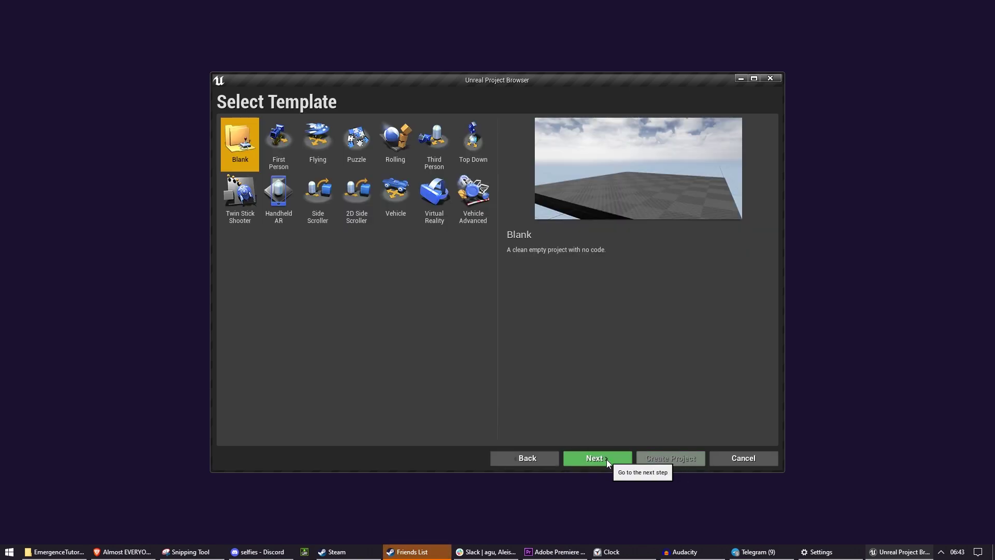
click(441, 142)
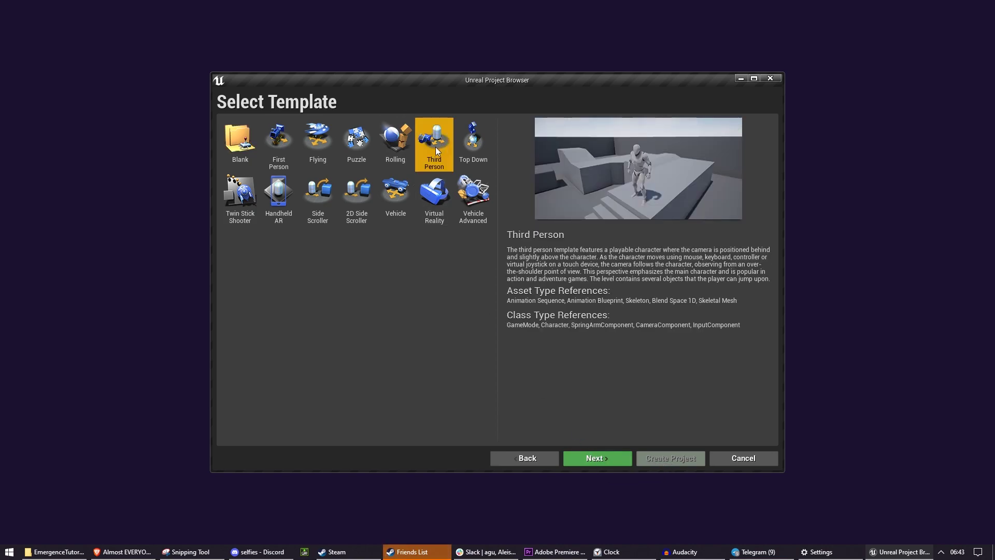
click(596, 457)
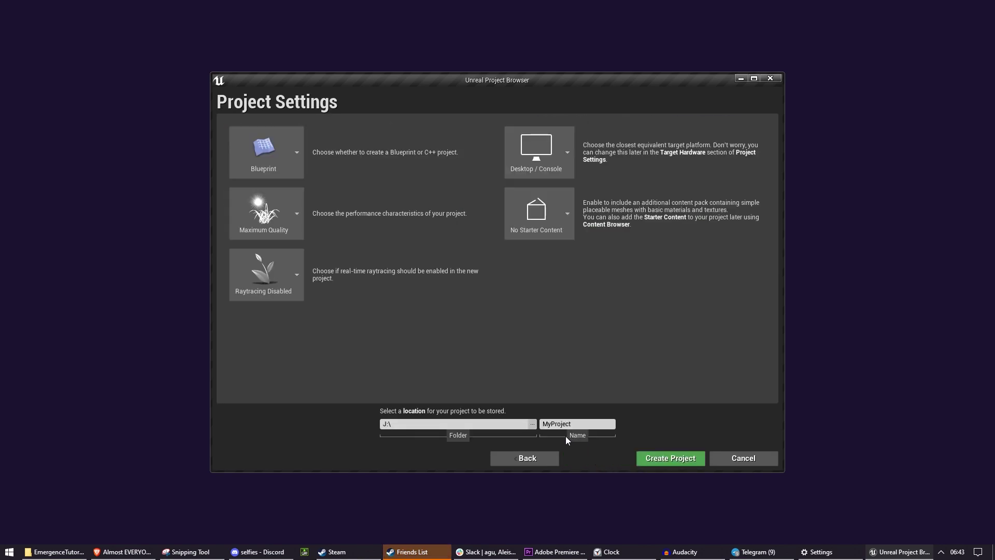
Name the new project MyEmergenceGame2 and make it a C++ project
key(Tab)
text(M)
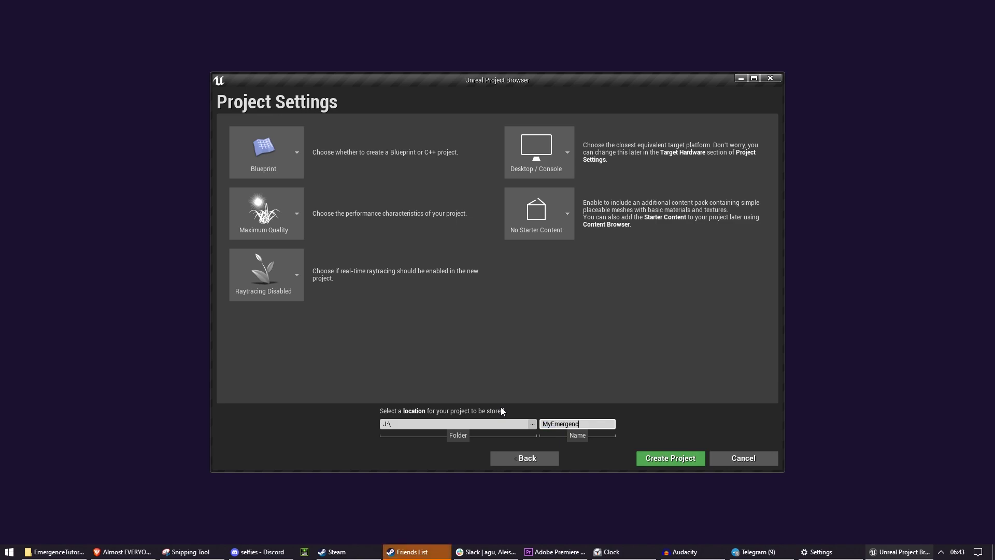
text(yEmergenceGame)
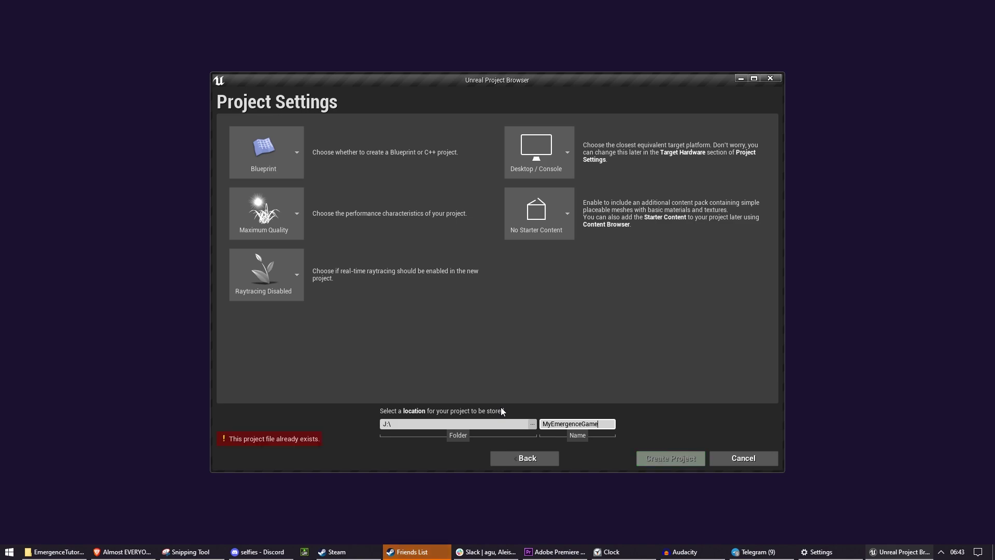
click(263, 152)
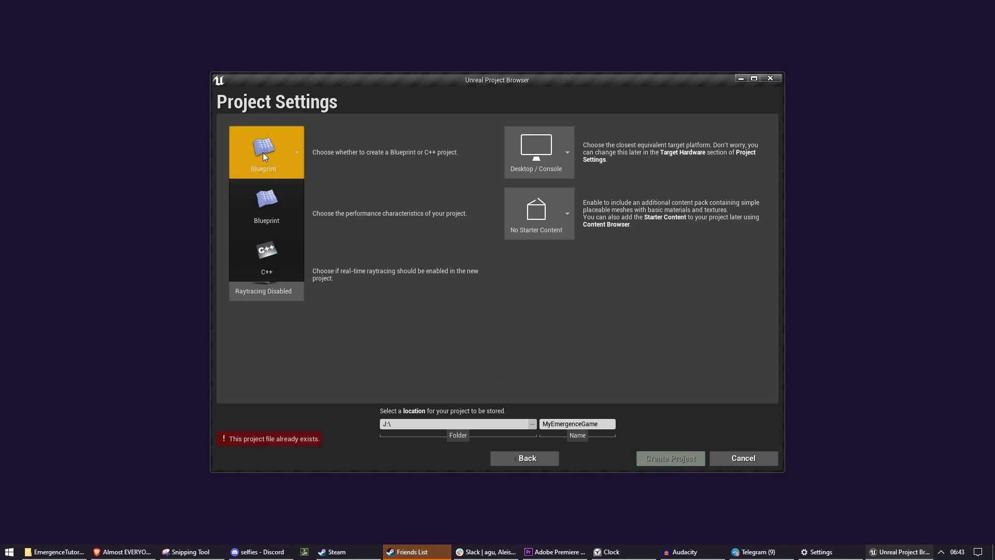
click(264, 257)
text(2)
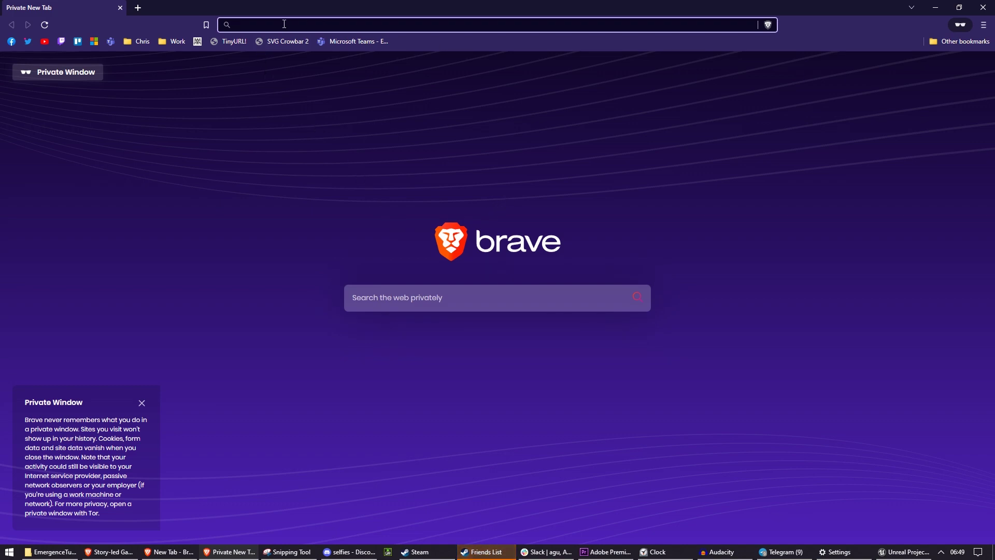
Switch to the browser, open github.com/CrucibleNetworksLtd/EmergenceSDKUnreal and go to the repository's releases page
text(githu)
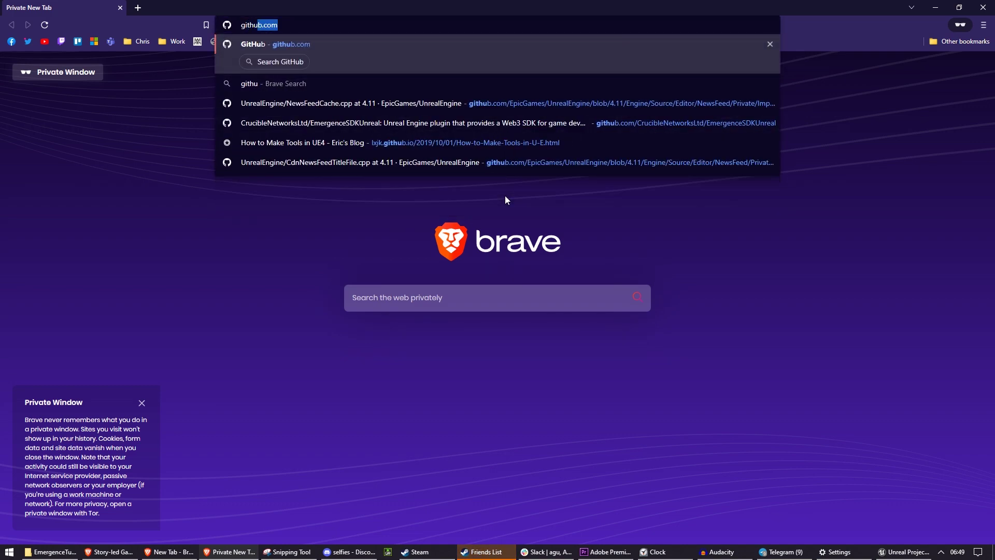
text(b.com/)
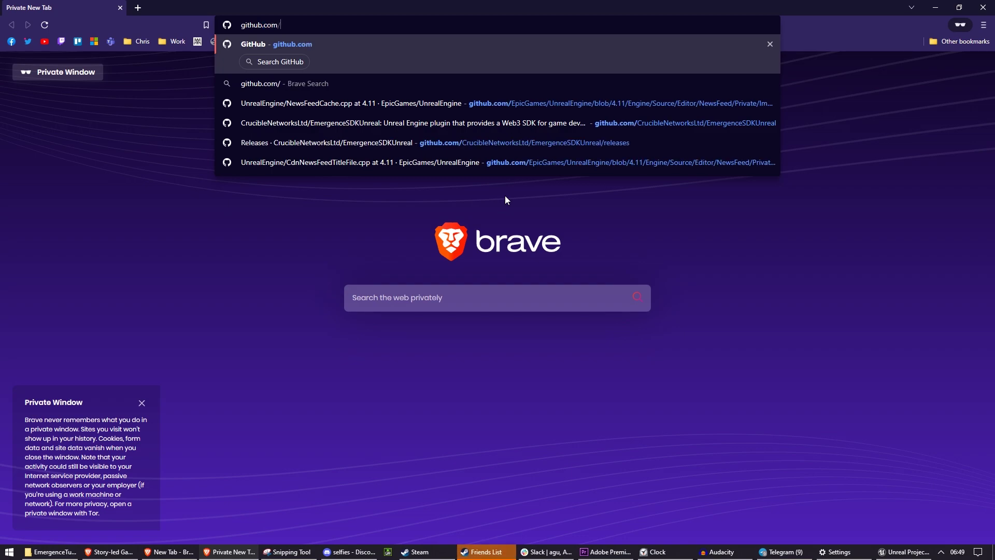
text(cru)
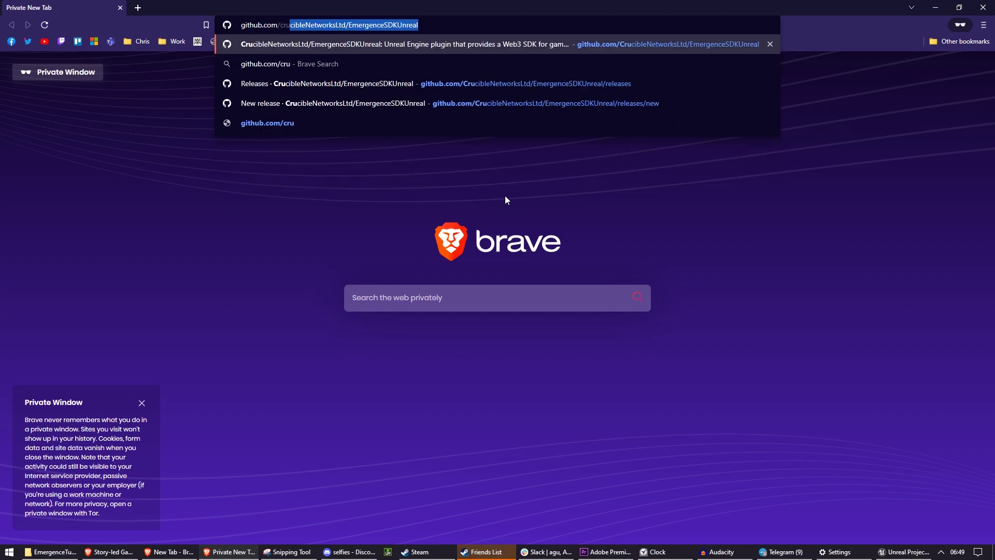
key(Down)
key(Down)
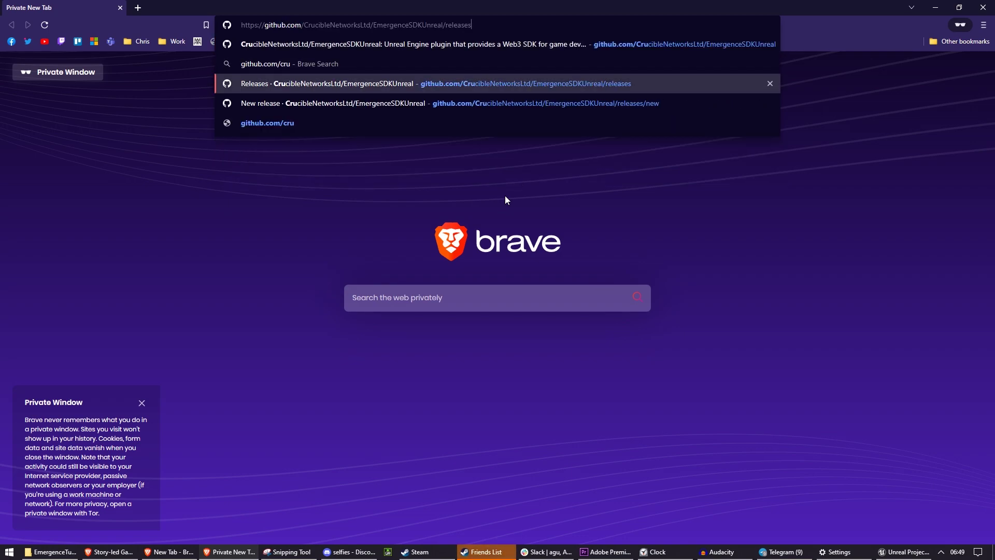
key(Up)
key(Return)
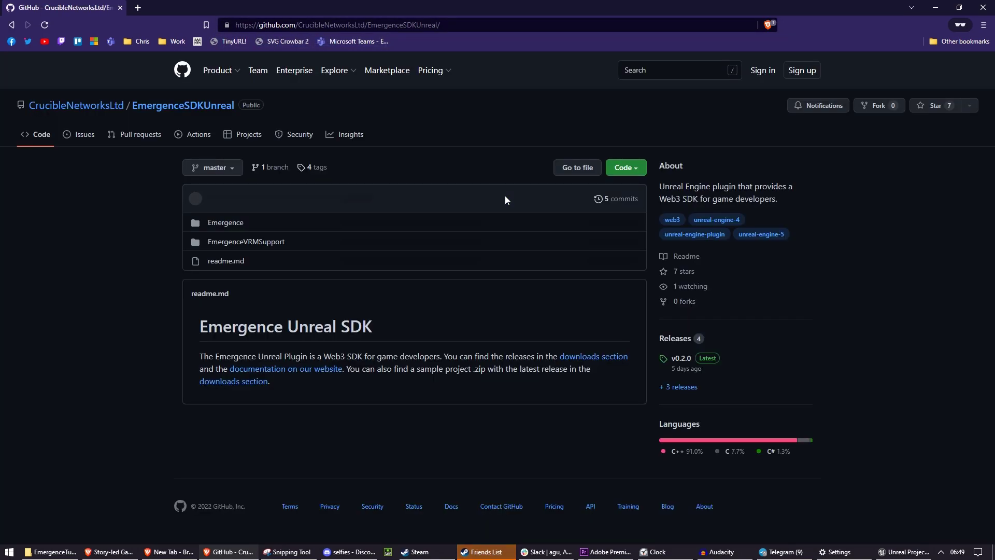
click(675, 338)
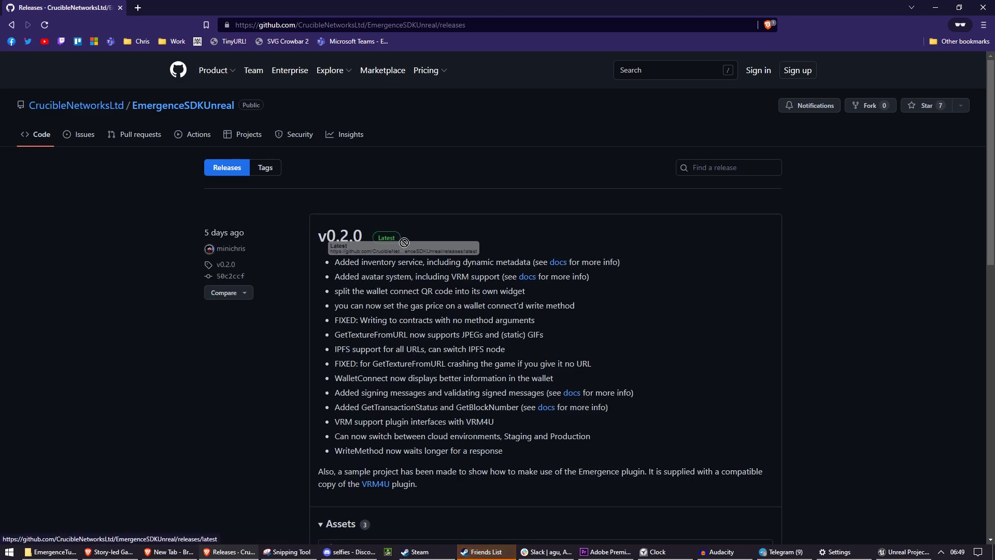
Download the v0.2.0 source code zip from the release assets and open the archive to its Emergence and EmergenceVRMSupport folders
scroll(459, 257, down, 4)
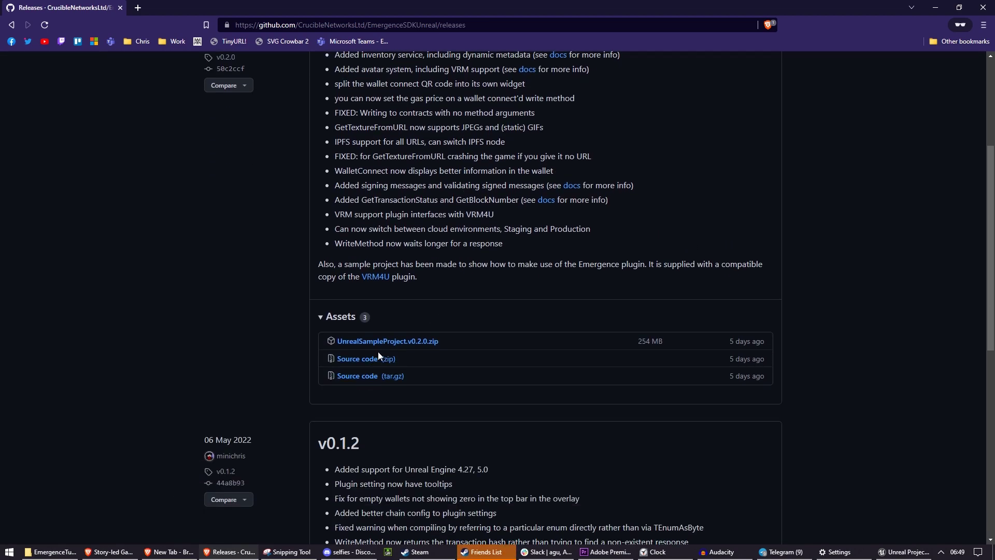
click(368, 362)
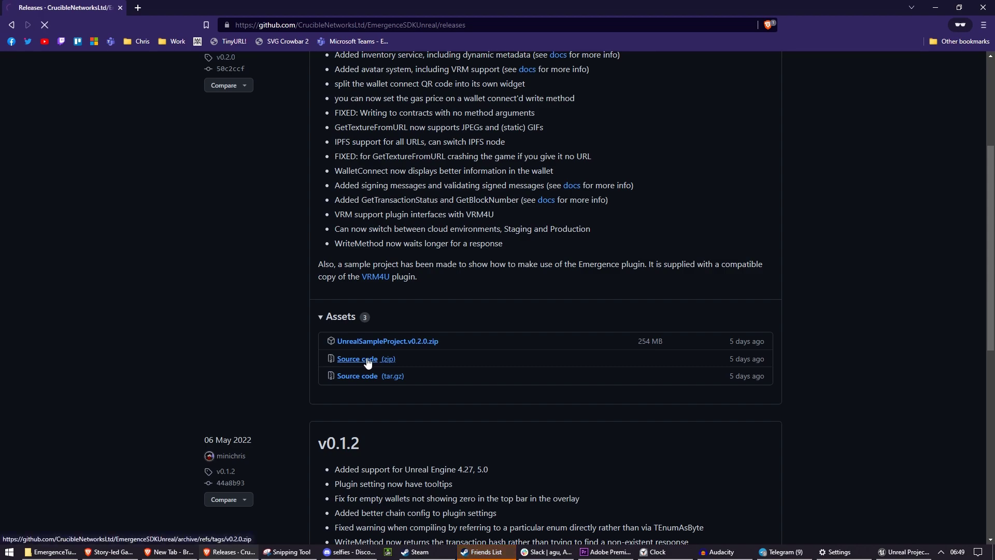
key(Return)
click(110, 524)
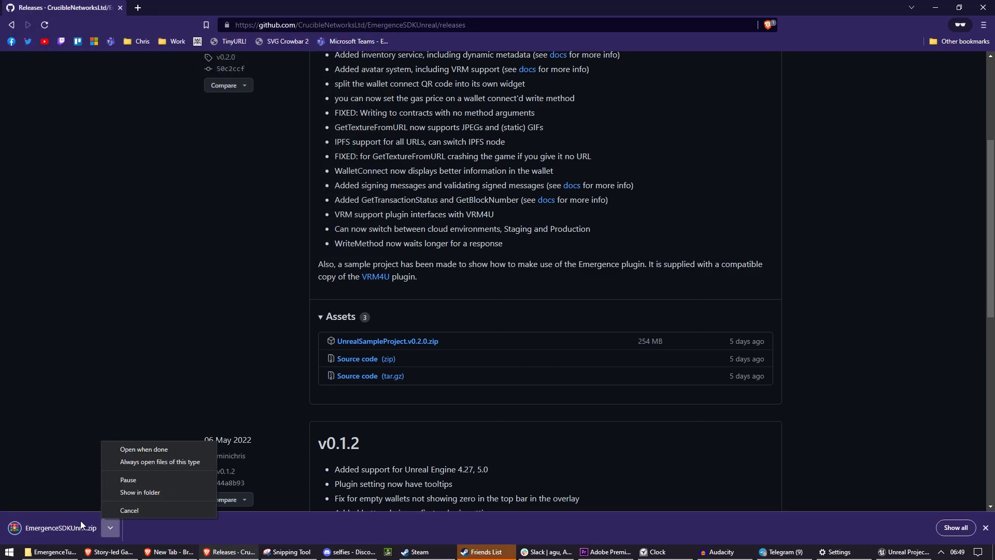
click(148, 446)
drag(553, 182, 373, 147)
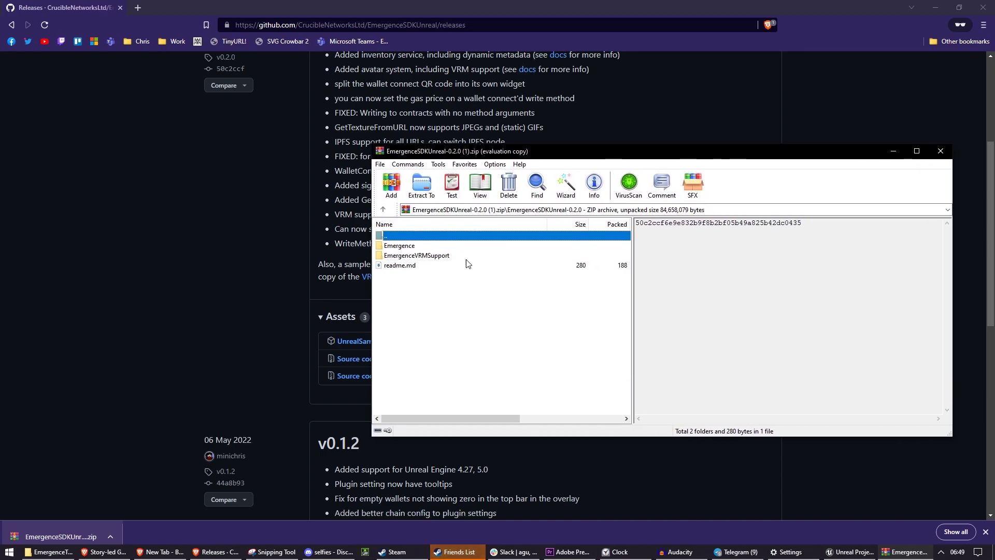
drag(383, 247, 400, 262)
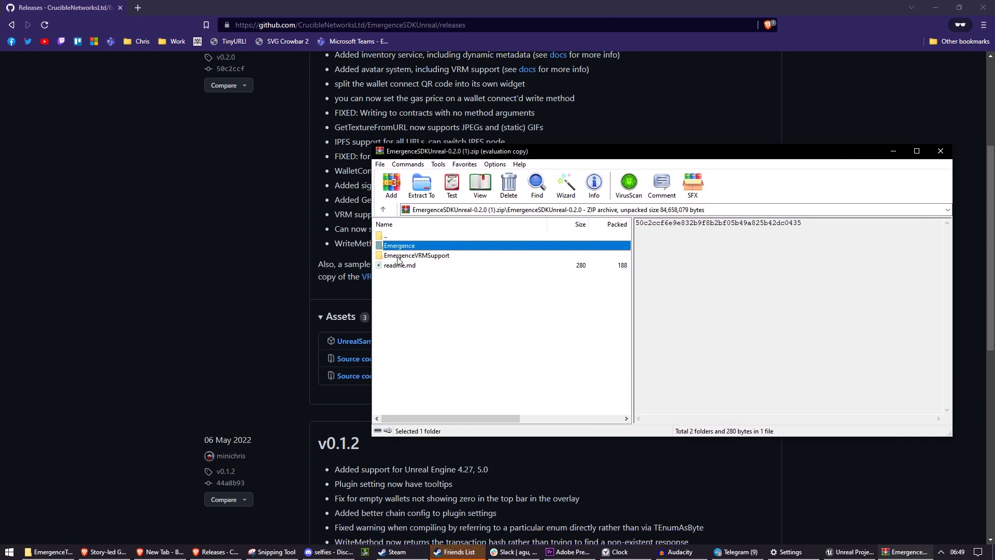
click(404, 256)
click(472, 302)
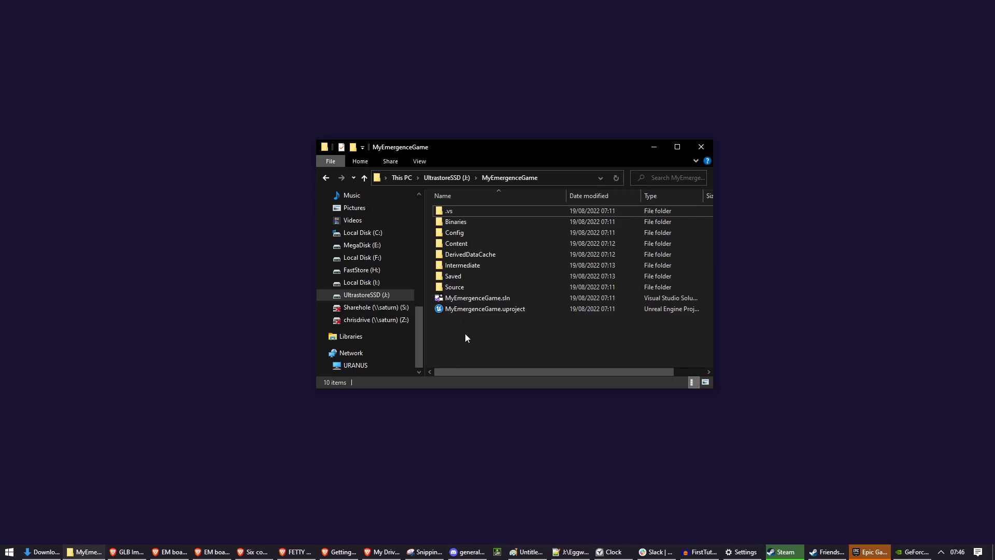
Create a new folder named Plugins in the MyEmergenceGame project folder
right_click(466, 334)
mouse_move(539, 309)
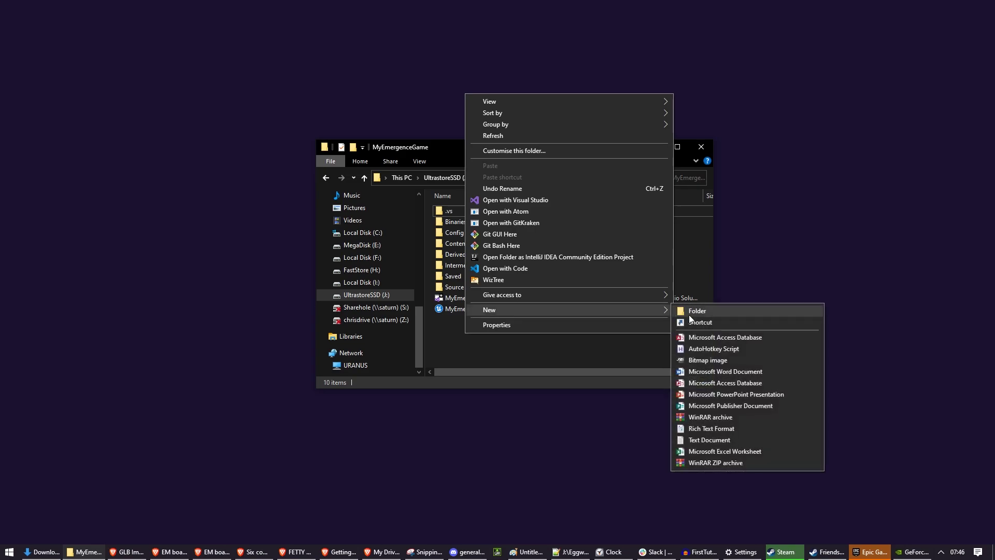
click(689, 313)
text(Plugin)
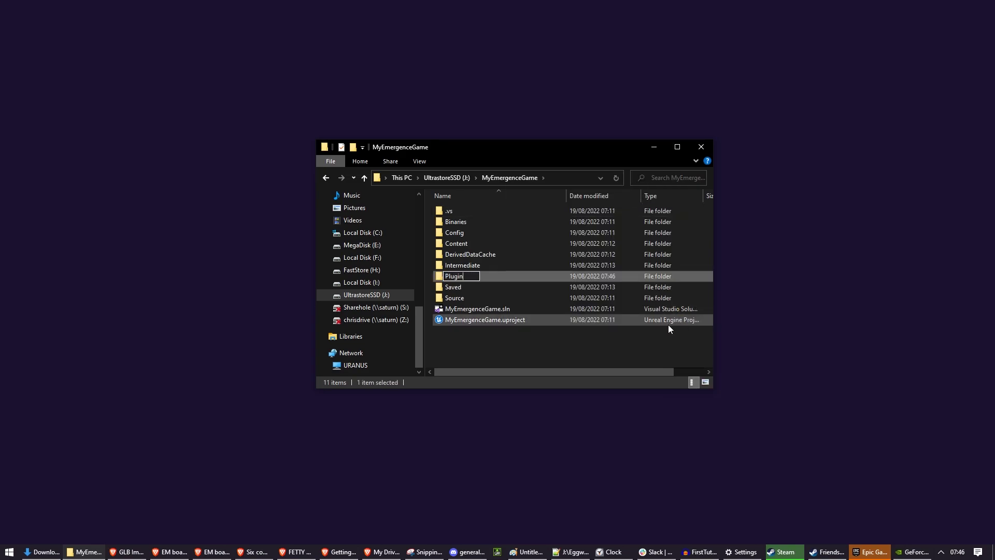
key(Return)
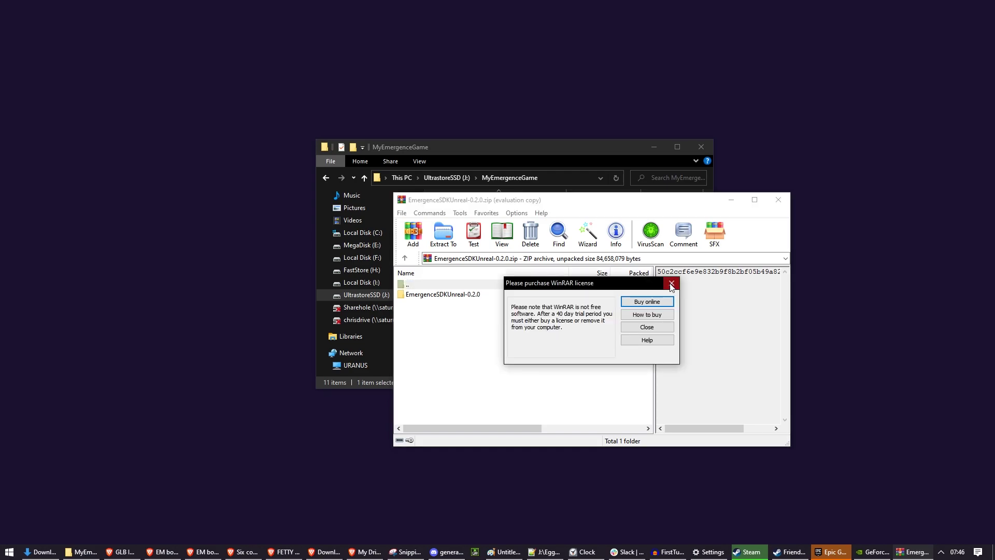
Extract the Emergence and EmergenceVRMSupport folders from the EmergenceSDKUnreal-0.2.0 archive into the project's Plugins folder
key(Escape)
drag(512, 205, 674, 196)
drag(548, 154, 370, 180)
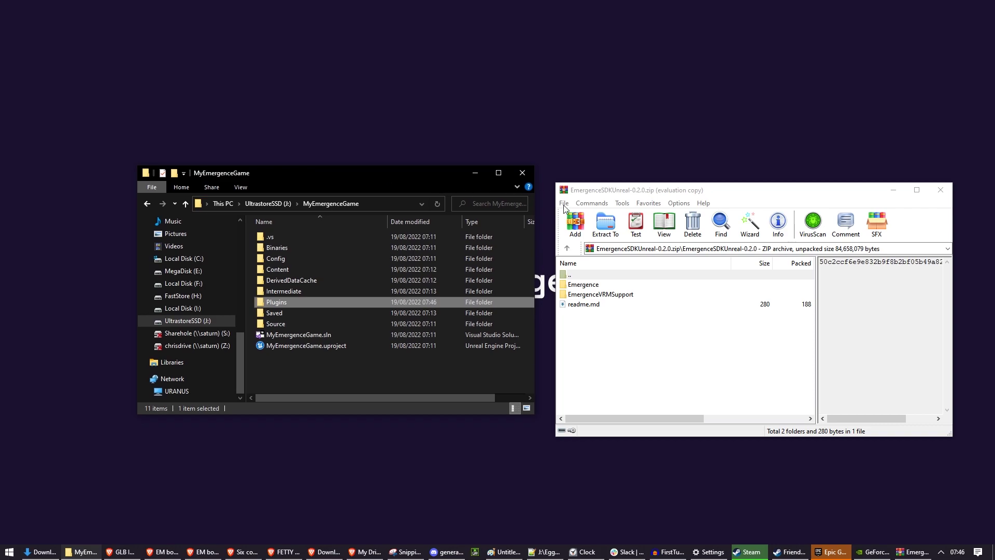
double_click(364, 303)
click(608, 286)
shift+drag(609, 294, 389, 322)
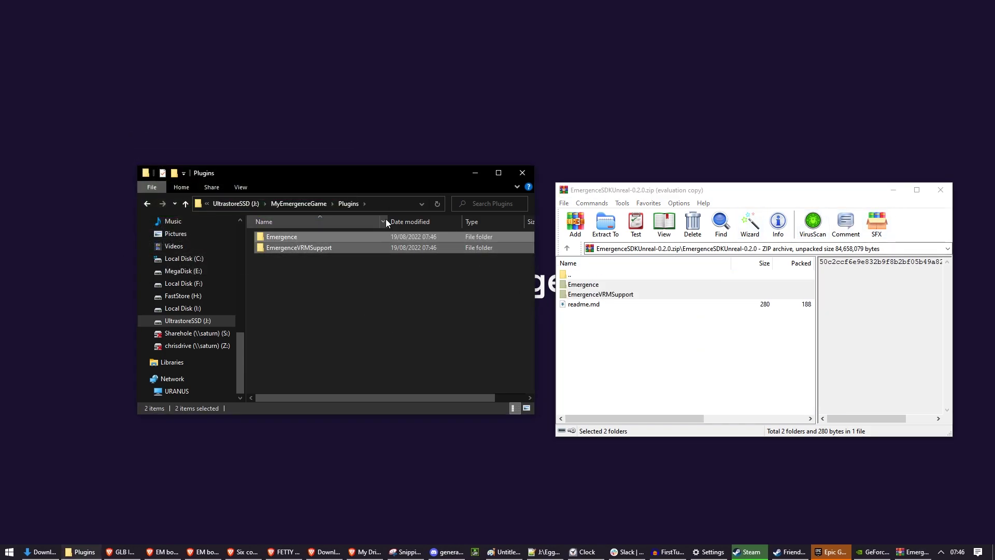
Check the MyEmergenceGame project folder's structure and the plugin folders inside Plugins
click(313, 205)
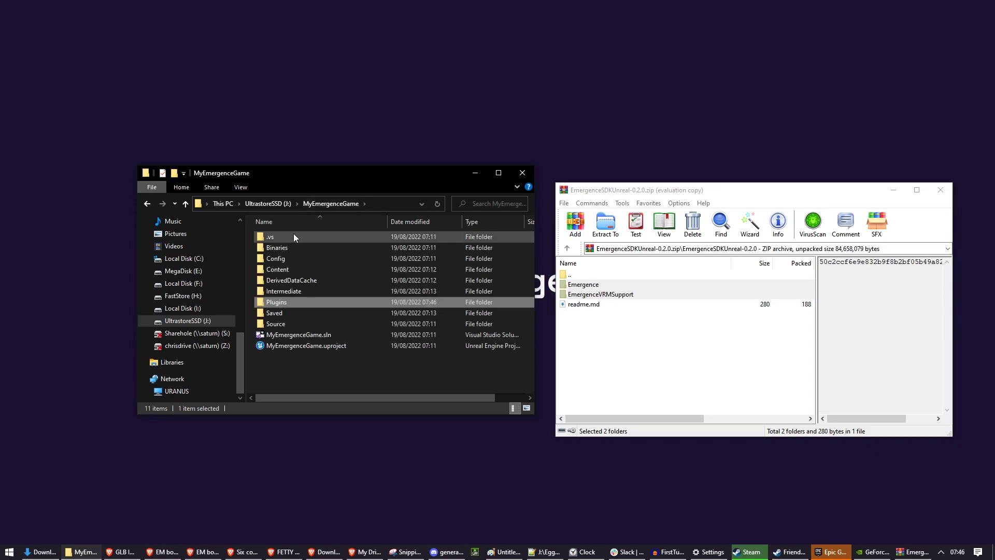
drag(325, 362, 269, 238)
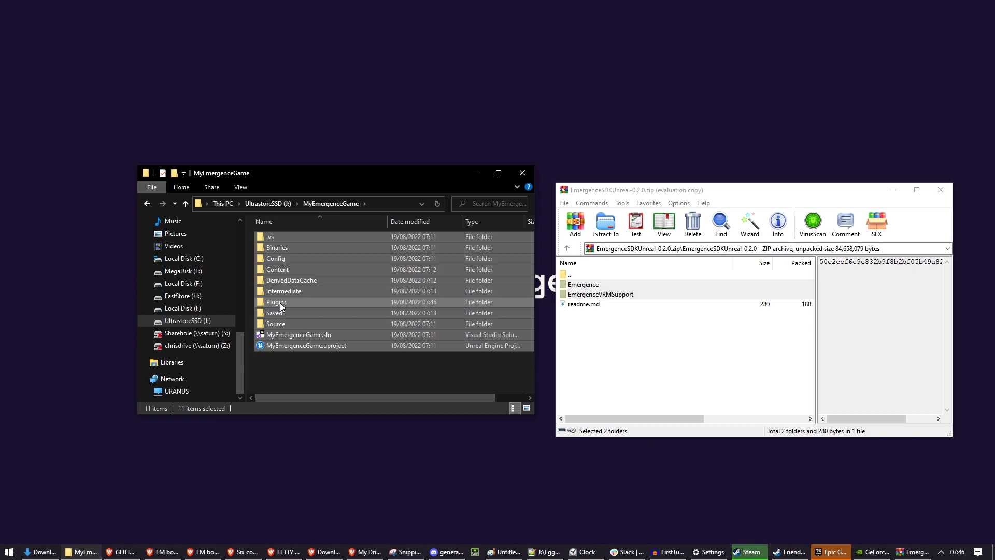
double_click(280, 303)
drag(329, 274, 276, 240)
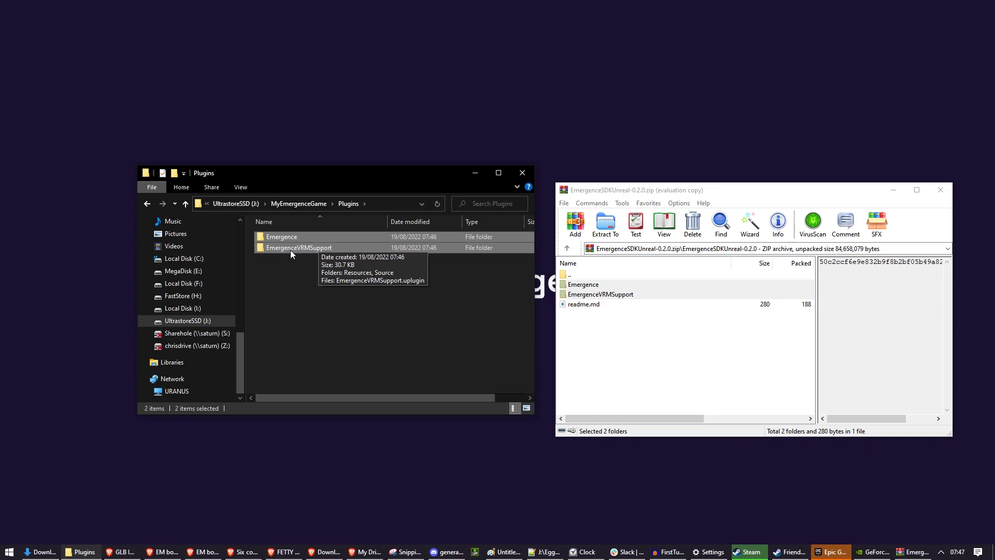
click(316, 303)
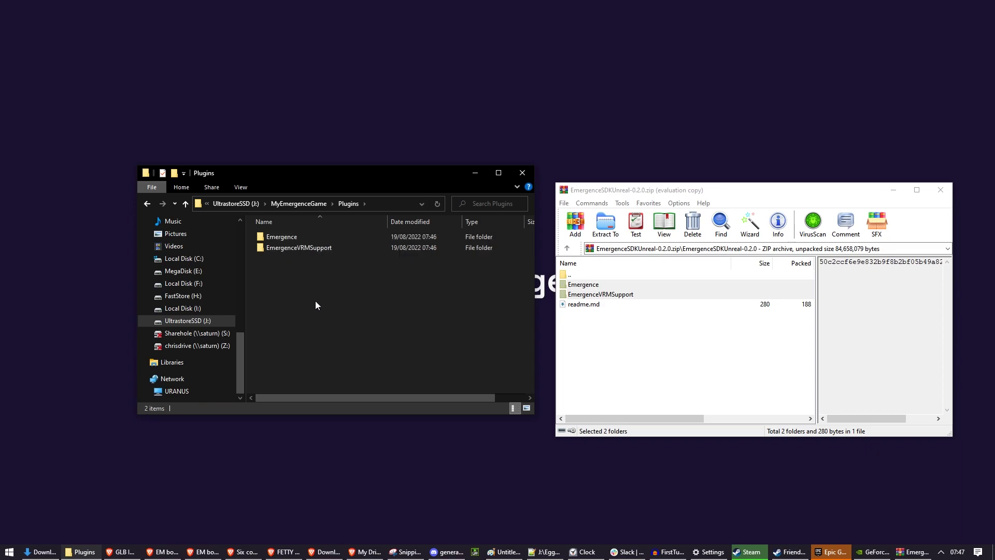
click(306, 204)
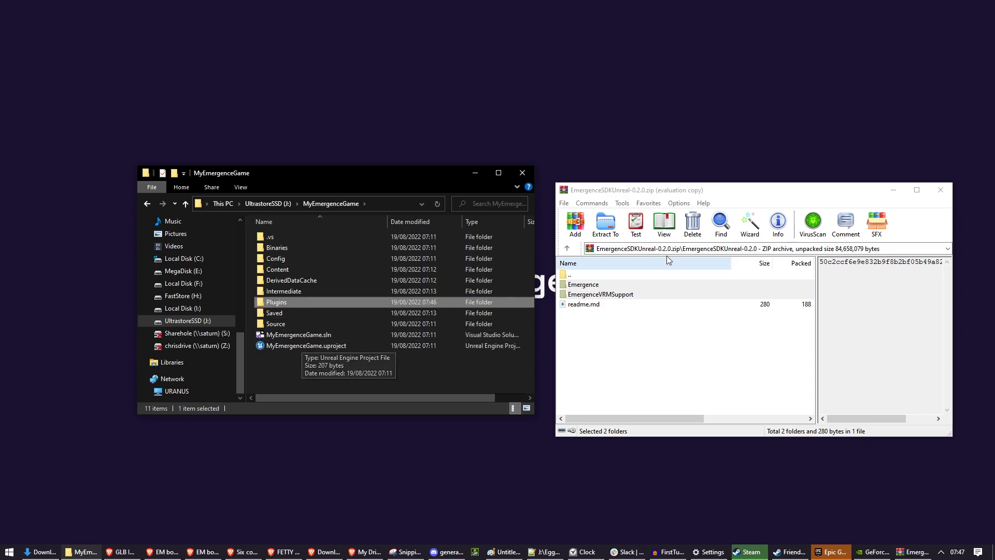
Close the archive, open MyEmergenceGame.uproject and agree to rebuild the missing Emergence modules
click(940, 190)
double_click(373, 347)
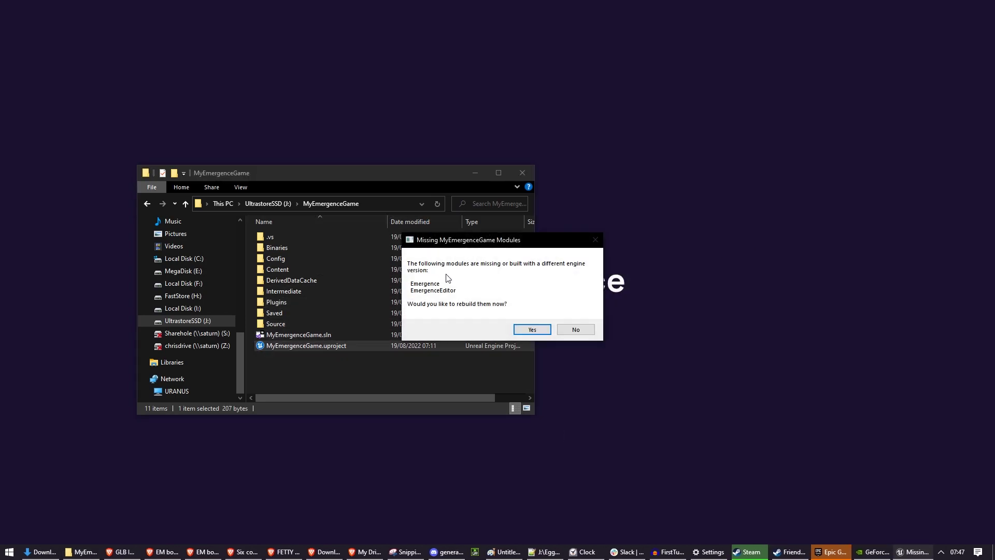
click(522, 332)
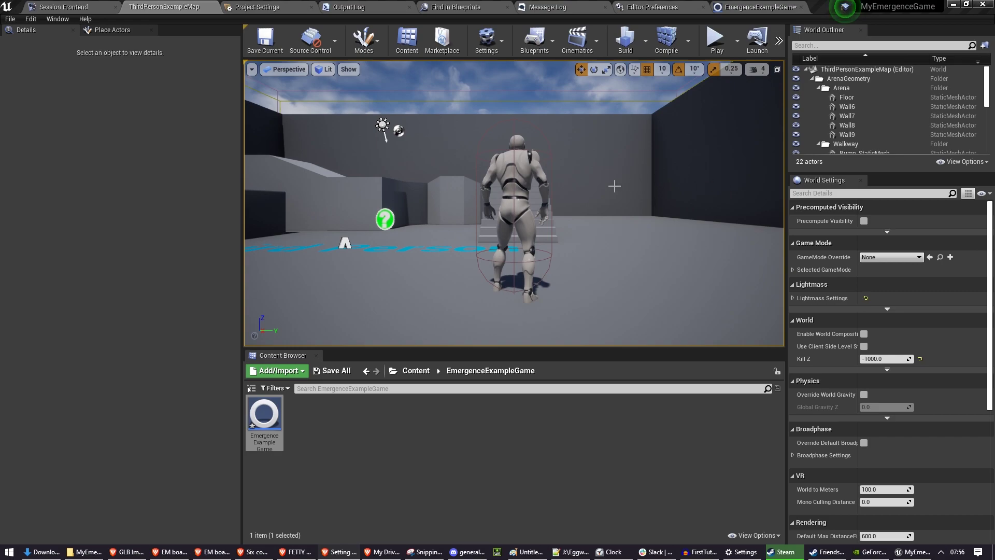
Select the ThirdPersonCharacter in the level and open its blueprint for editing
click(525, 189)
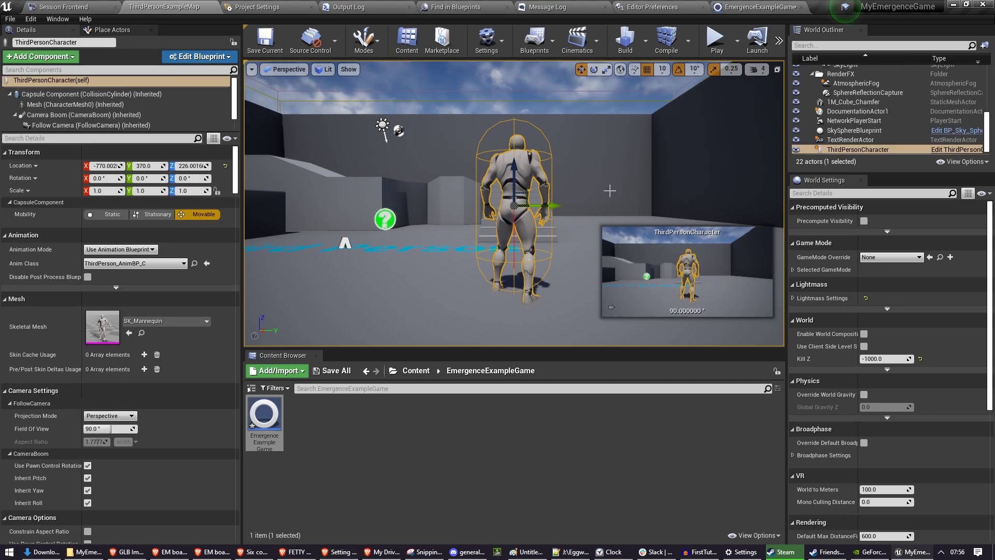
click(940, 150)
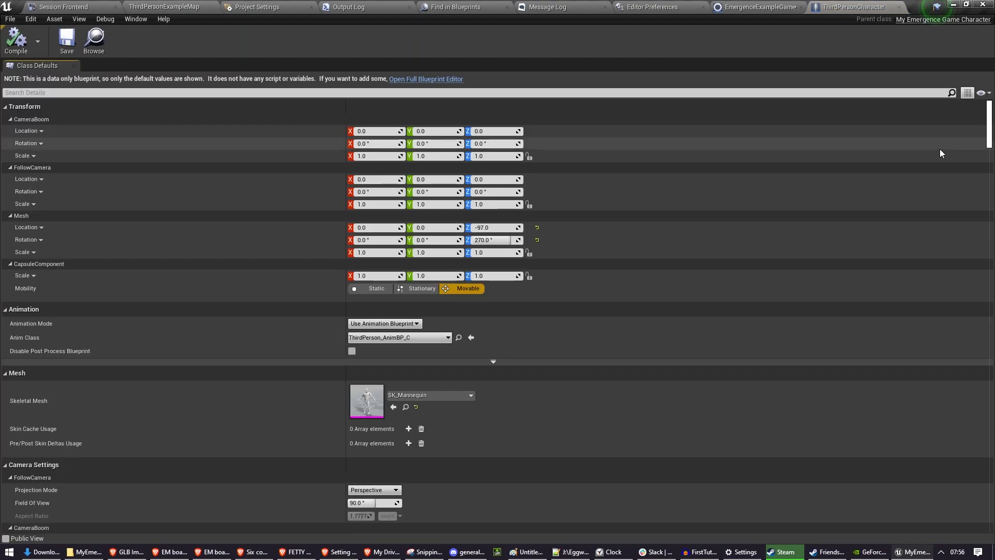
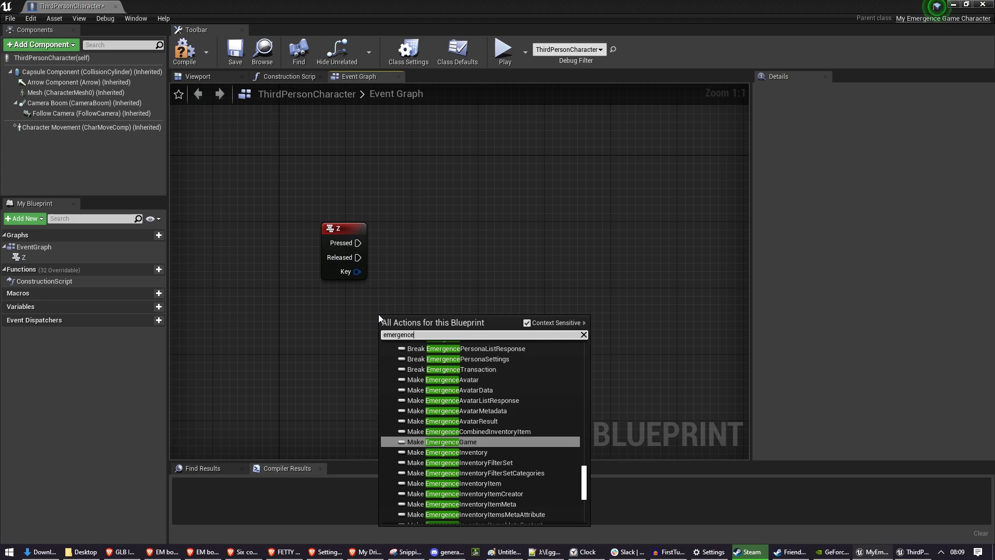
Add an Emergence node below the Z key event and an Open Emergence UI call from it, triggered by Z's Pressed output
key(Return)
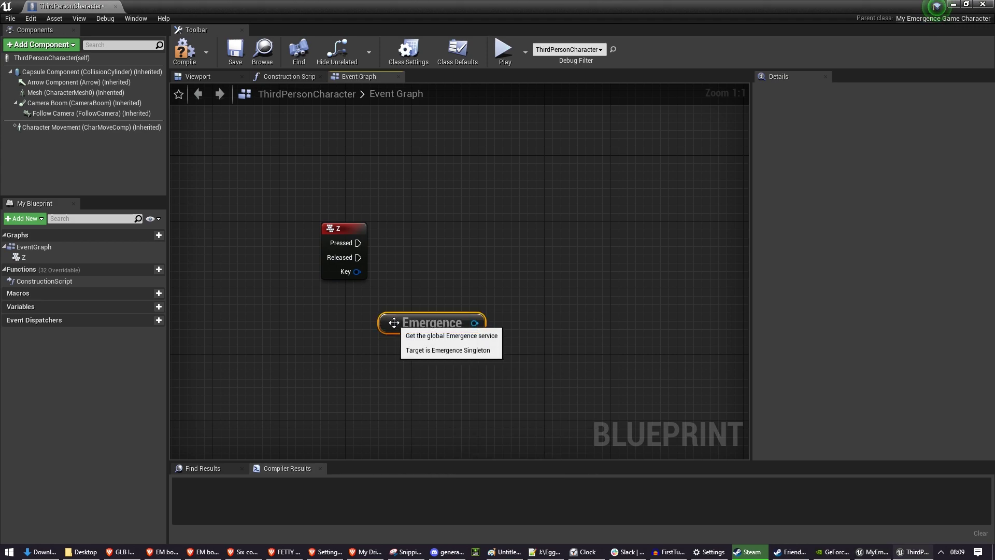
drag(378, 314, 295, 315)
drag(392, 323, 442, 243)
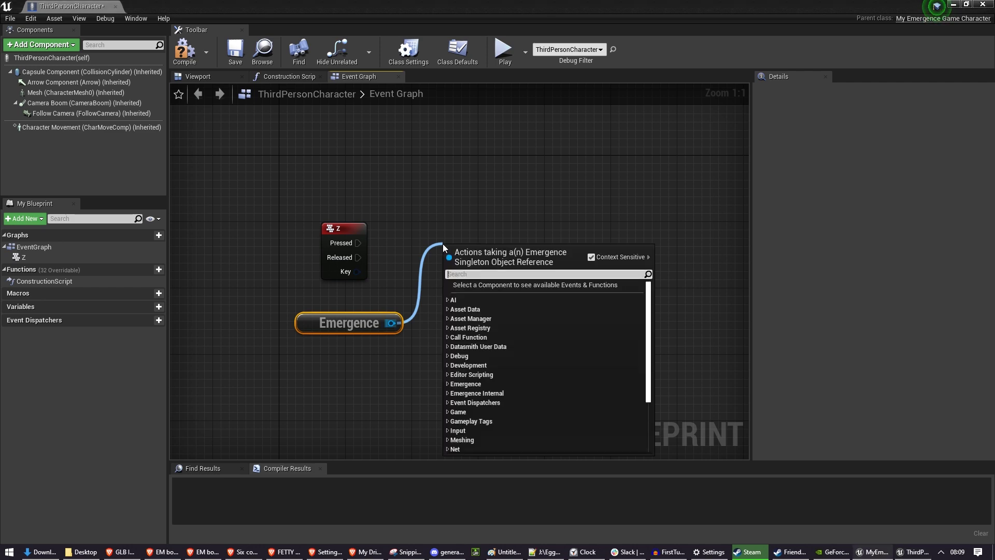
text(open)
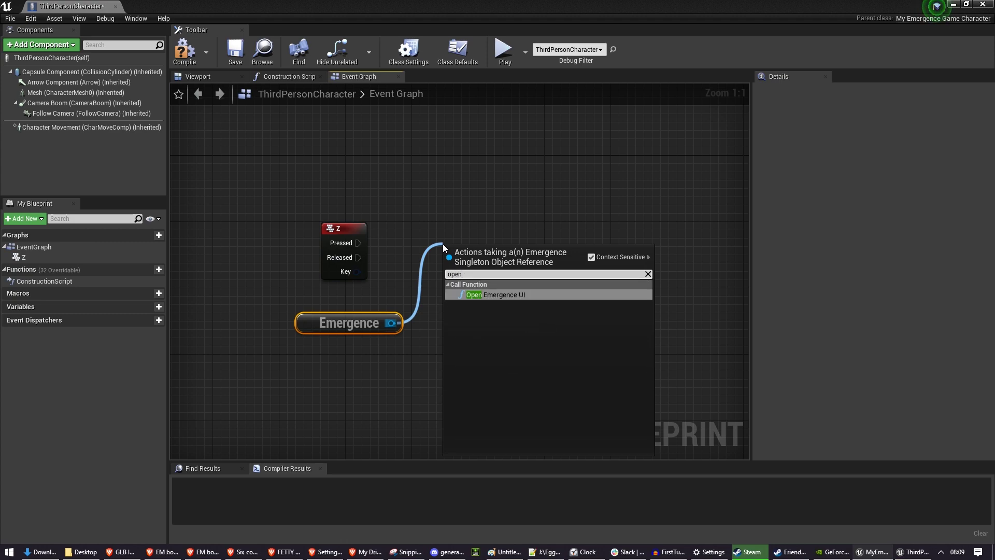
key(Return)
drag(481, 258, 358, 243)
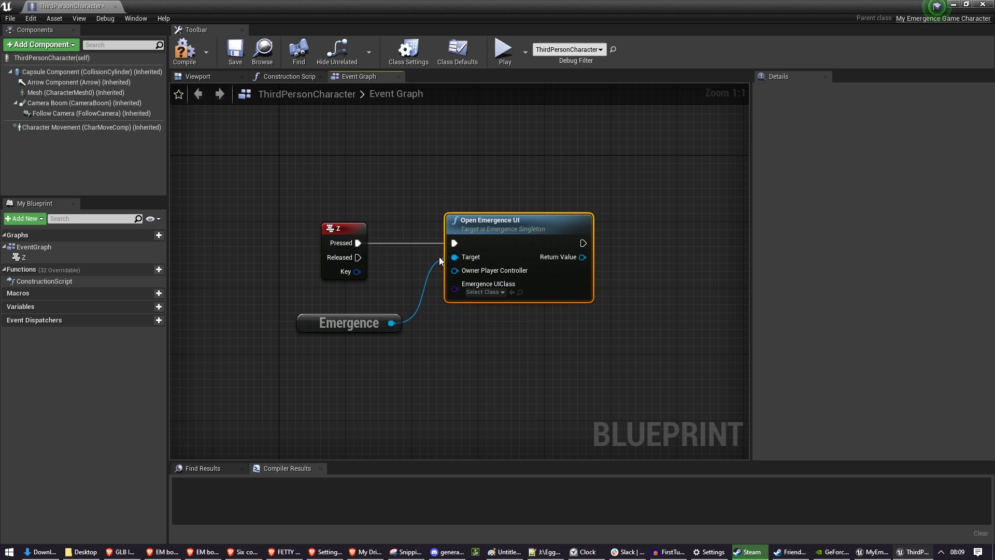
Add a Get Player Controller node to the Event Graph above the Z key event
drag(454, 270, 356, 146)
click(282, 152)
right_drag(281, 151, 266, 158)
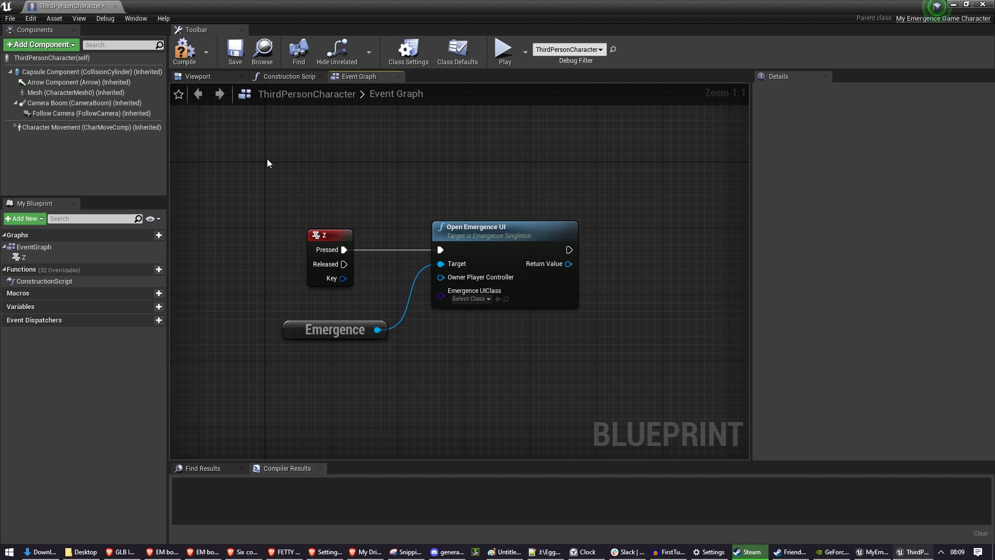
right_click(267, 159)
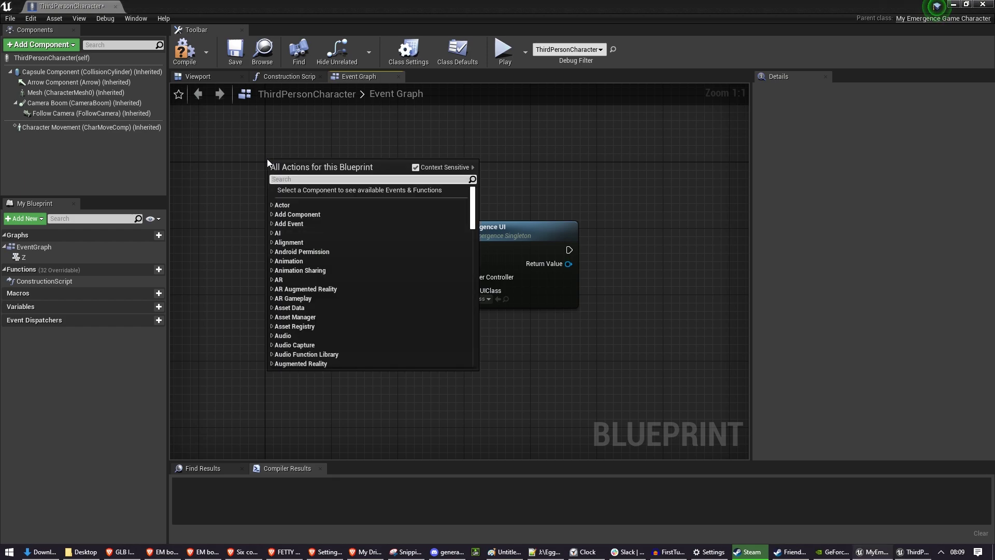
text(playerx)
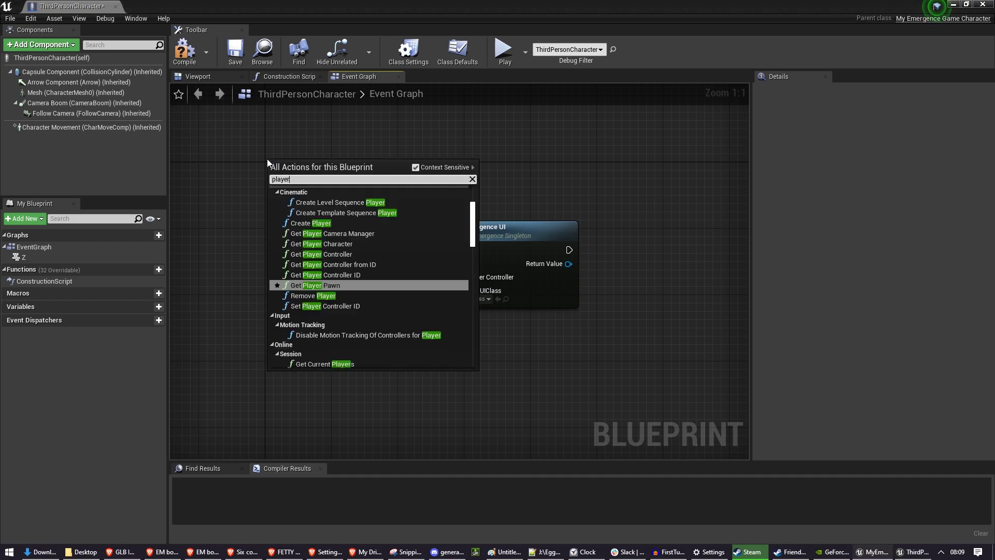
key(BackSpace)
text(c)
key(Up)
key(Up)
key(Up)
key(Up)
key(Up)
key(Down)
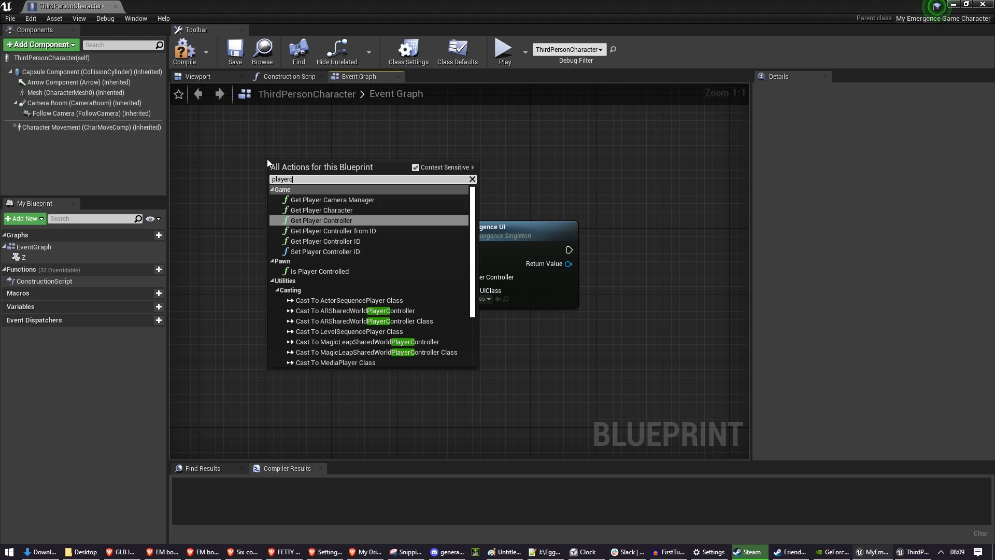
key(Return)
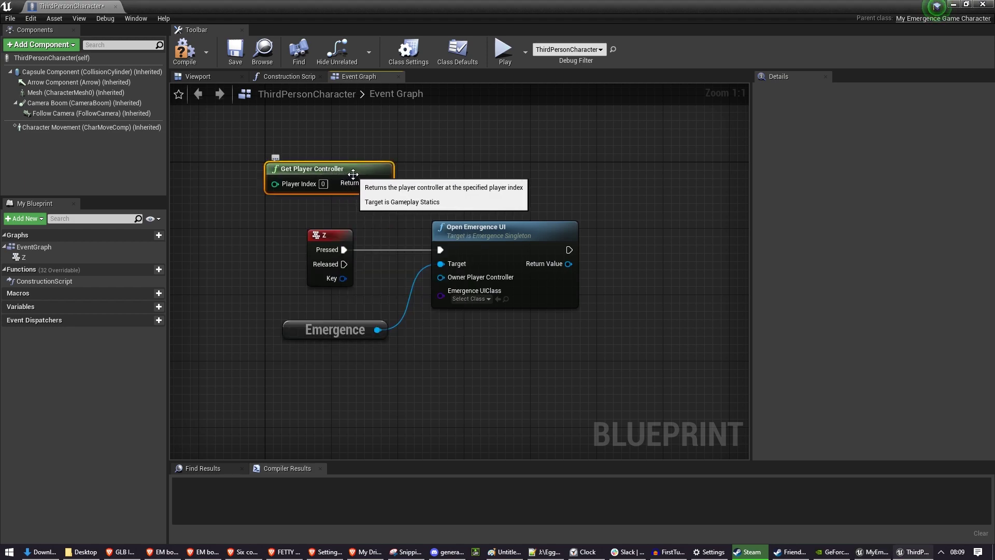
Reposition the Get Player Controller node and connect its Return Value to Owner Player Controller on Open Emergence UI
right_drag(353, 174, 429, 180)
drag(419, 190, 377, 164)
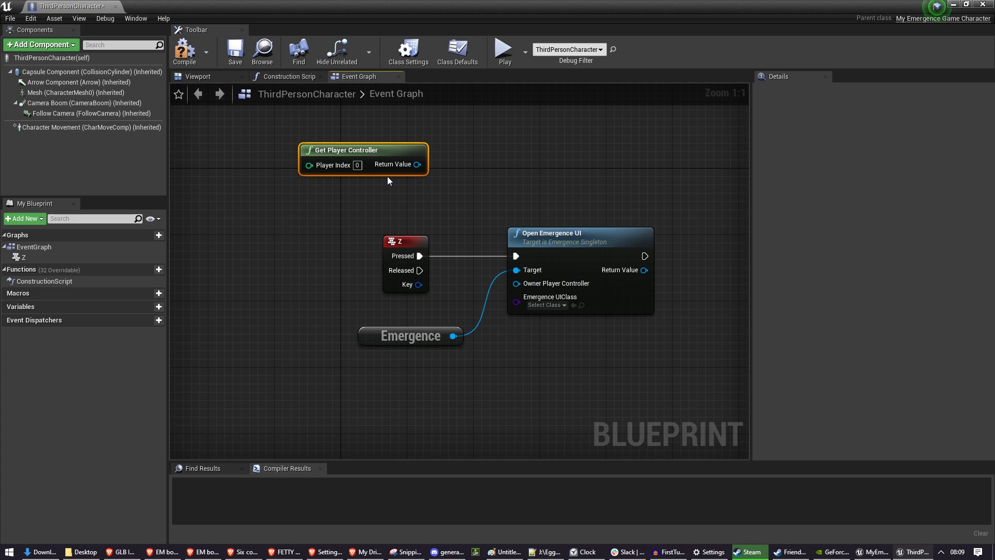
drag(388, 174, 516, 270)
Set the Emergence UIClass of the Open Emergence UI node to EmergenceUI_BP
right_drag(564, 188, 528, 191)
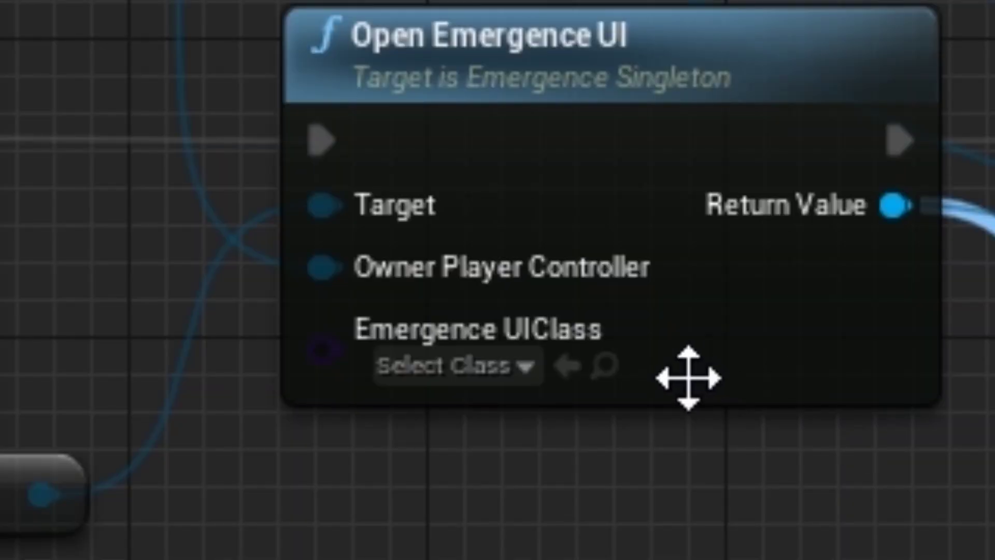
click(534, 393)
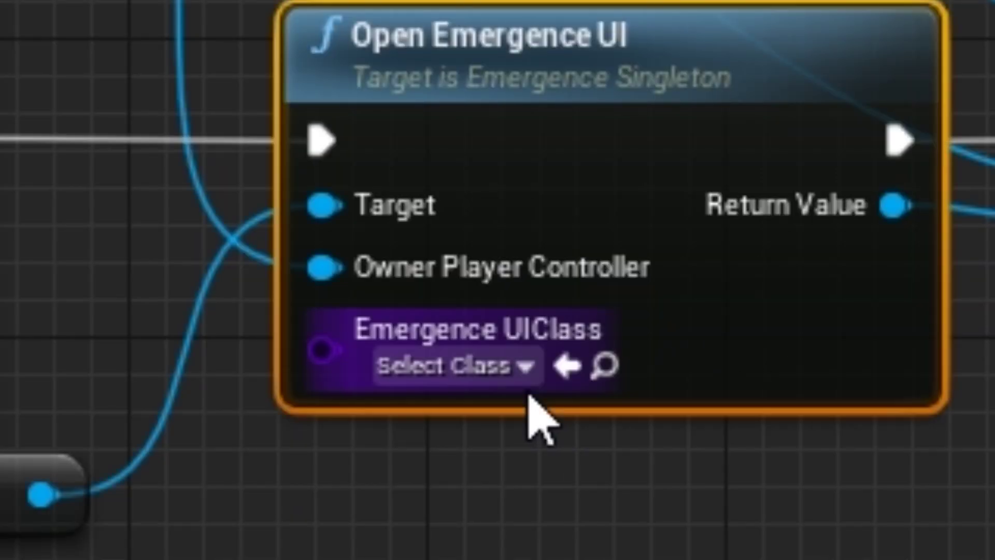
click(515, 378)
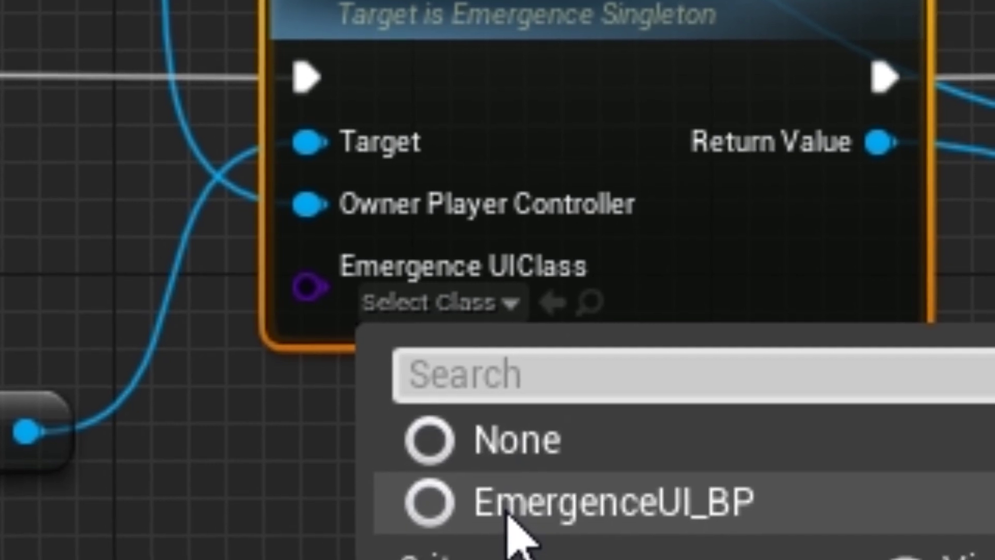
click(539, 526)
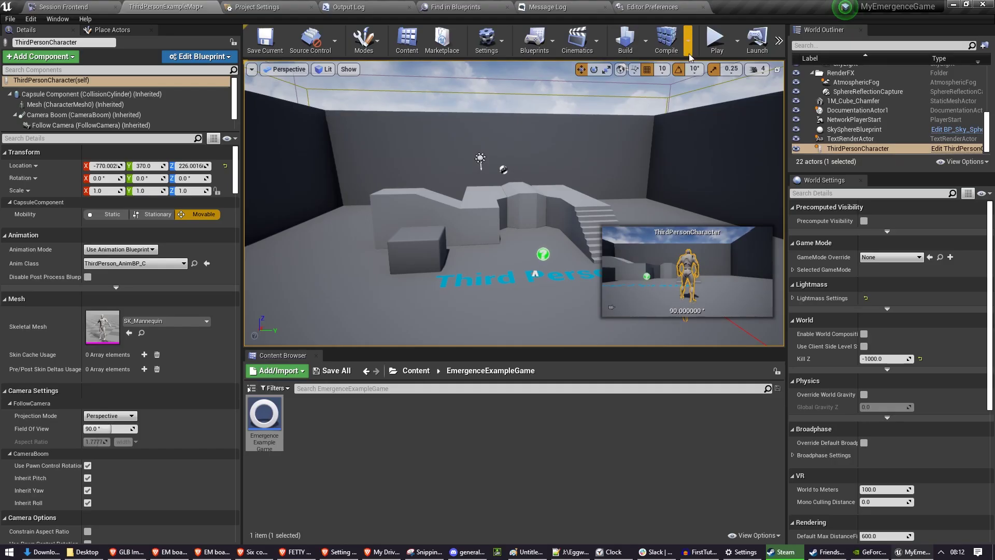
Play the level in the viewport, open the Emergence UI and advance through its introduction to the wallet connection QR code
click(690, 62)
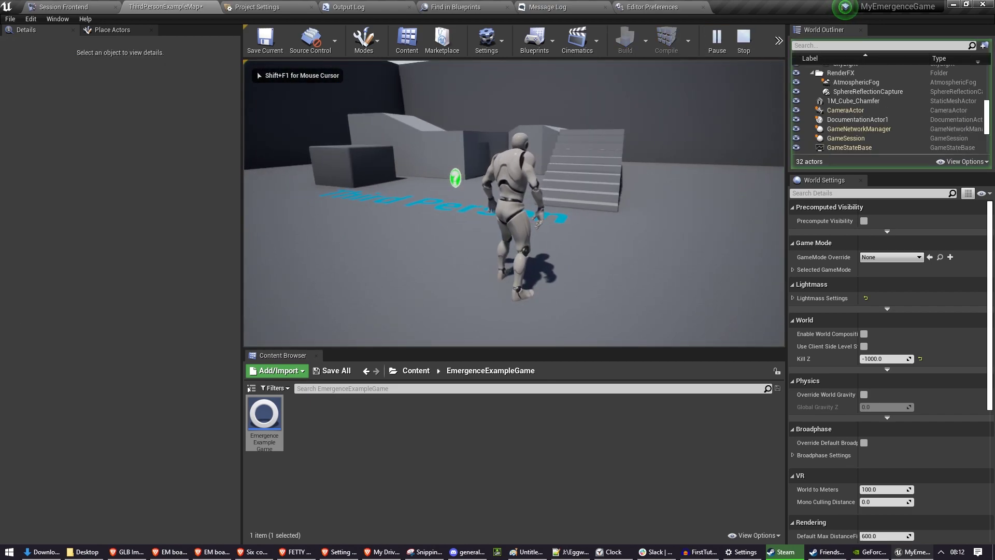
key(Tab)
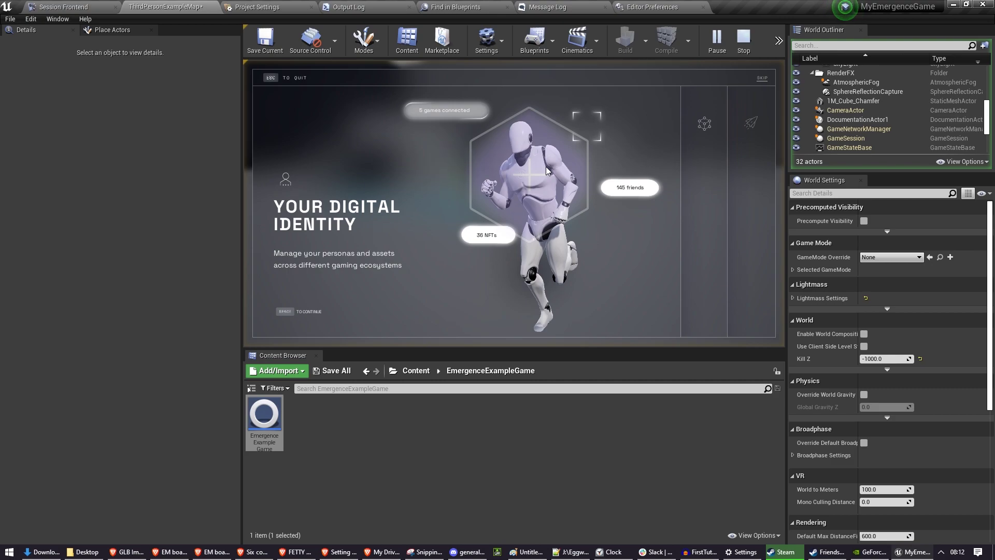
key(space)
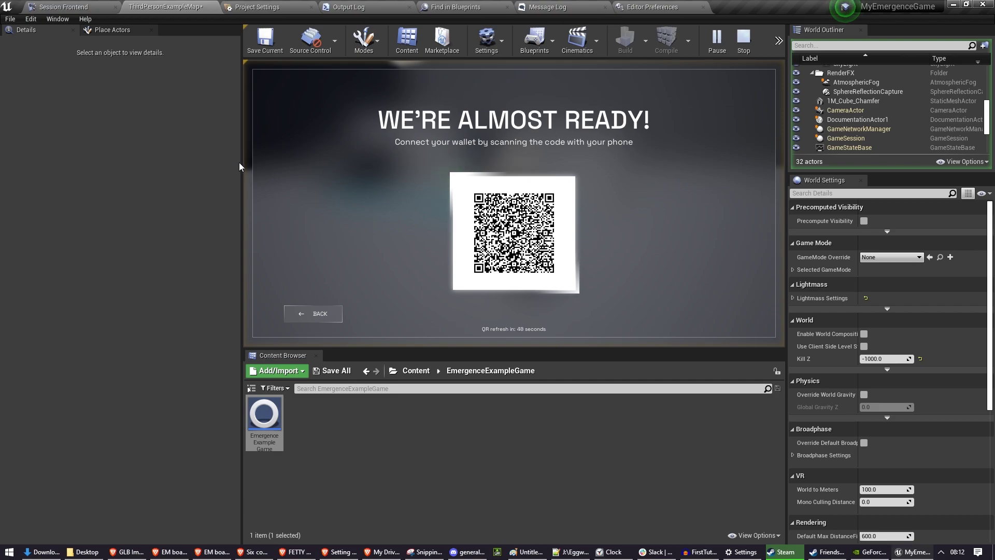
Enlarge the game viewport by narrowing the Details area and reducing the height of the Content Browser
drag(241, 168, 189, 173)
drag(420, 351, 426, 398)
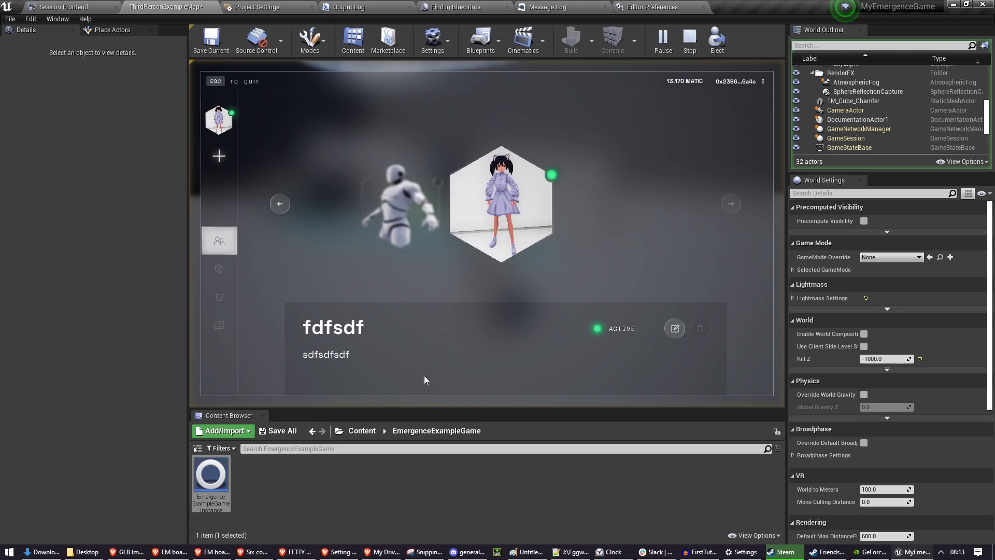
Bring the inactive persona fsfsd into focus in the persona carousel and delete it
click(415, 218)
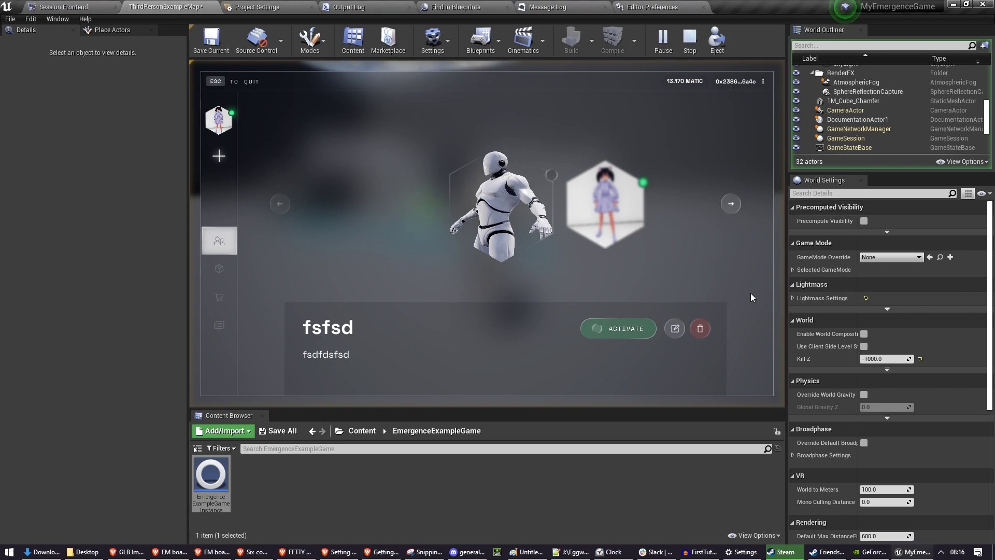
click(699, 328)
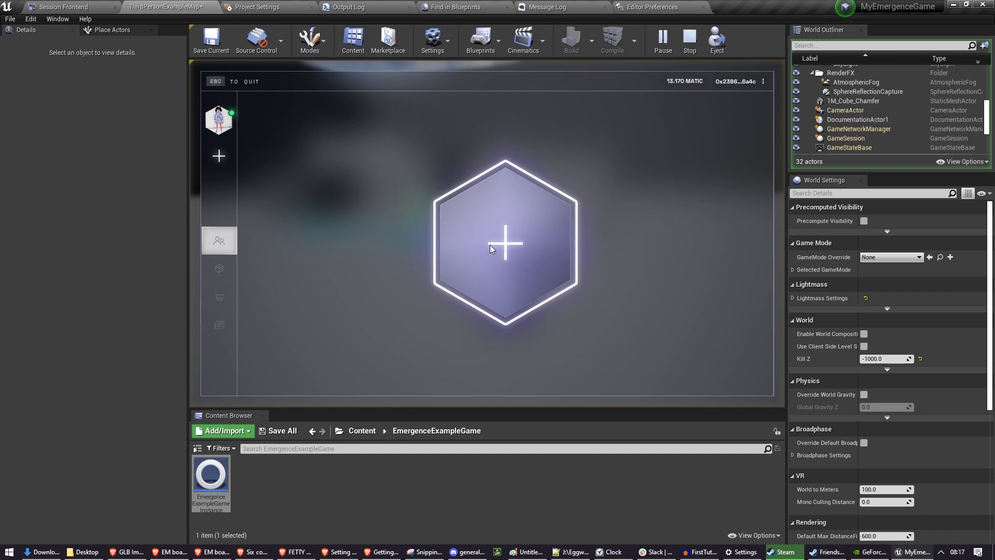
Start creating a new persona and choose the Default avatar from Emergence for it
click(531, 267)
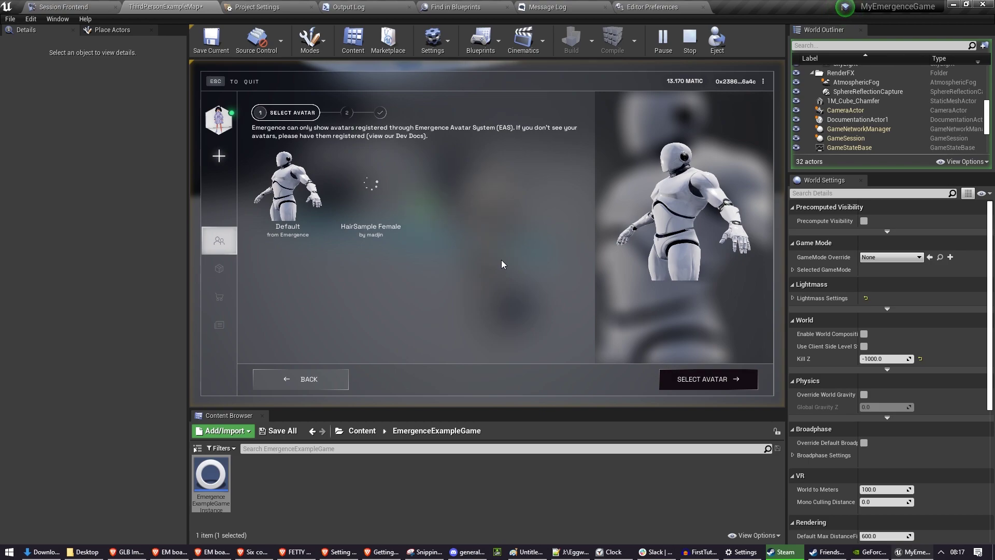
click(311, 203)
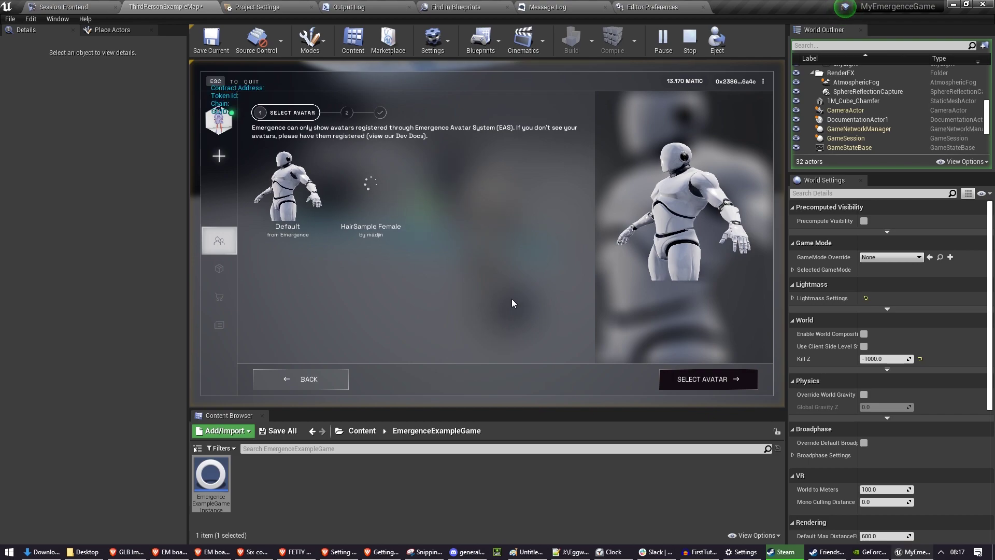
click(694, 383)
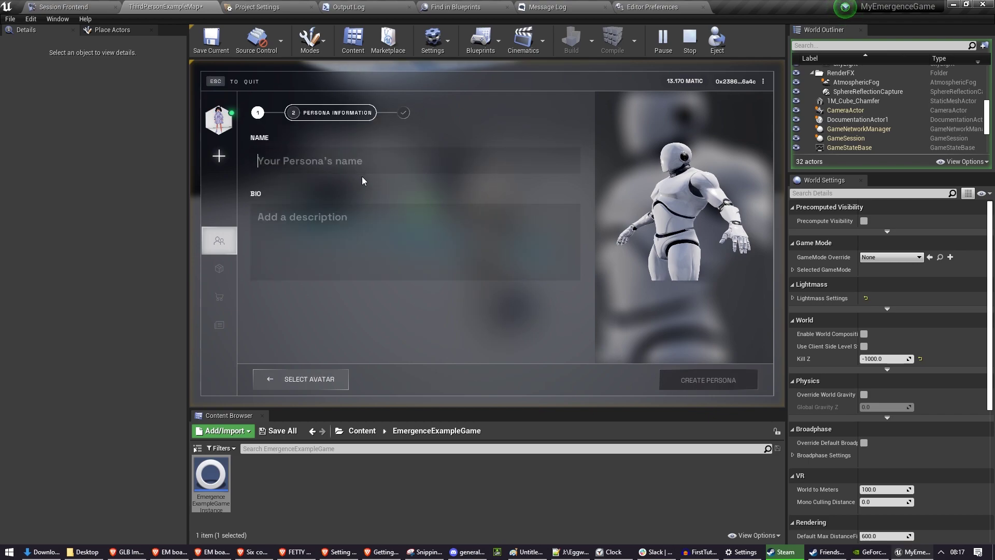
Enter the persona's name, set its bio to "Hello world!" and create the persona
text(Zaperox)
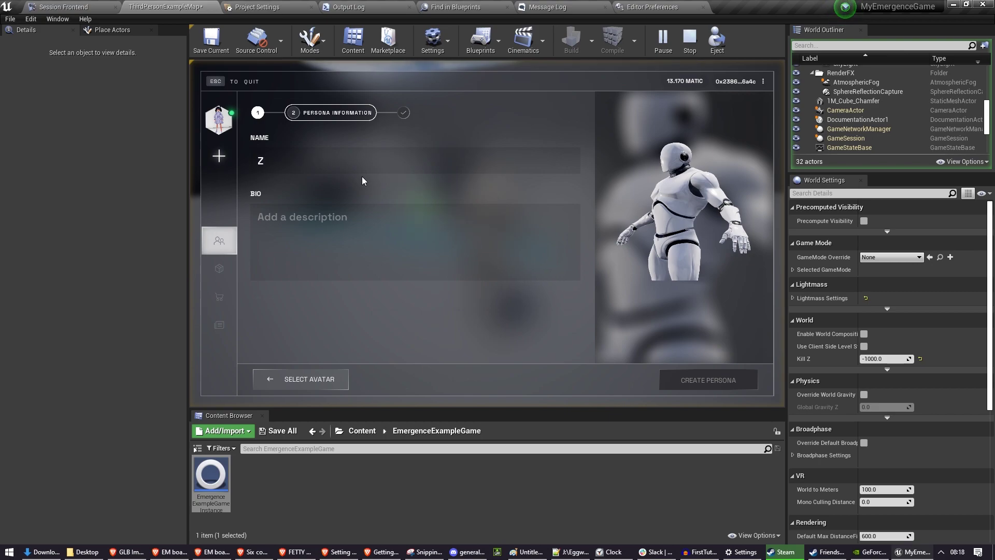
click(376, 229)
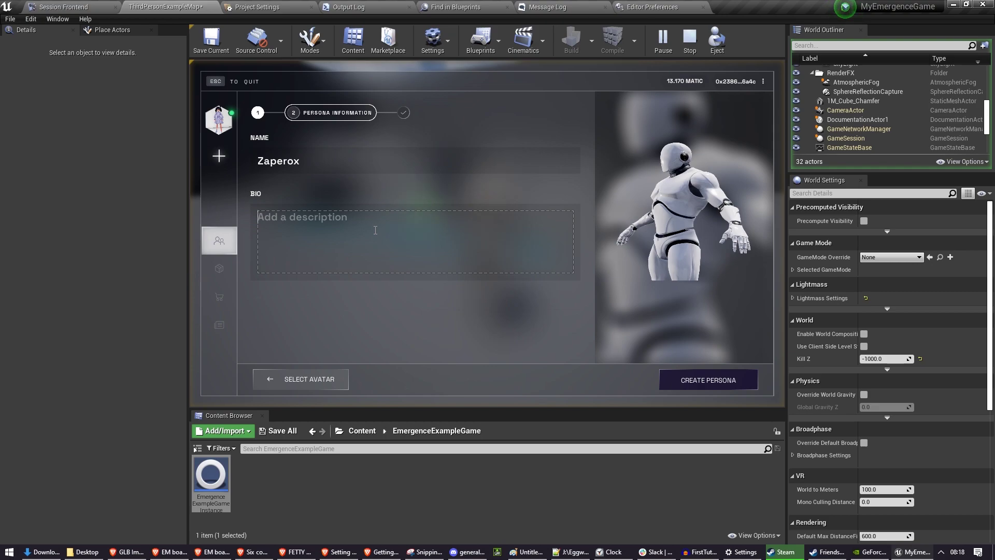
text(H)
text(llo world!)
click(723, 381)
click(474, 285)
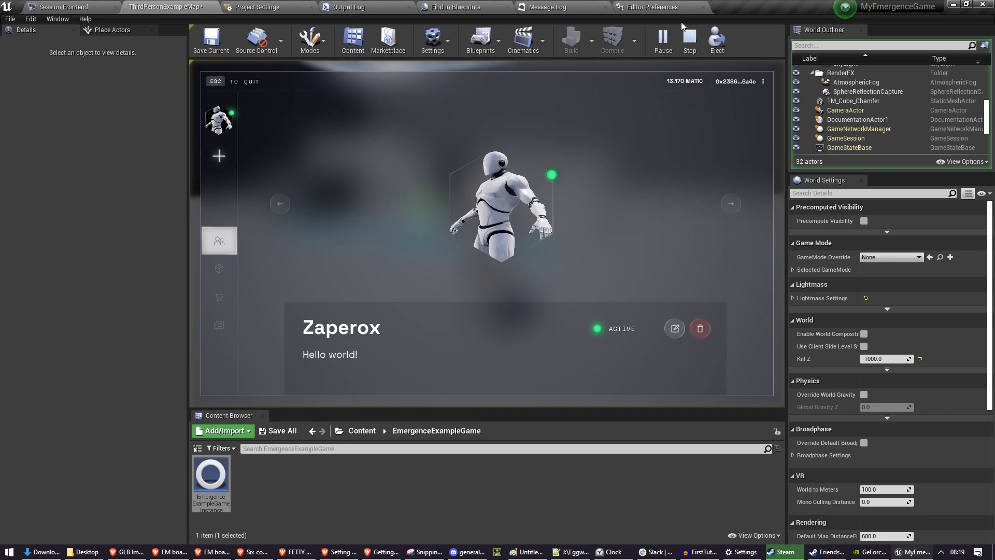
Stop the play session and open the Emergence plugin page of the Project Settings
click(690, 40)
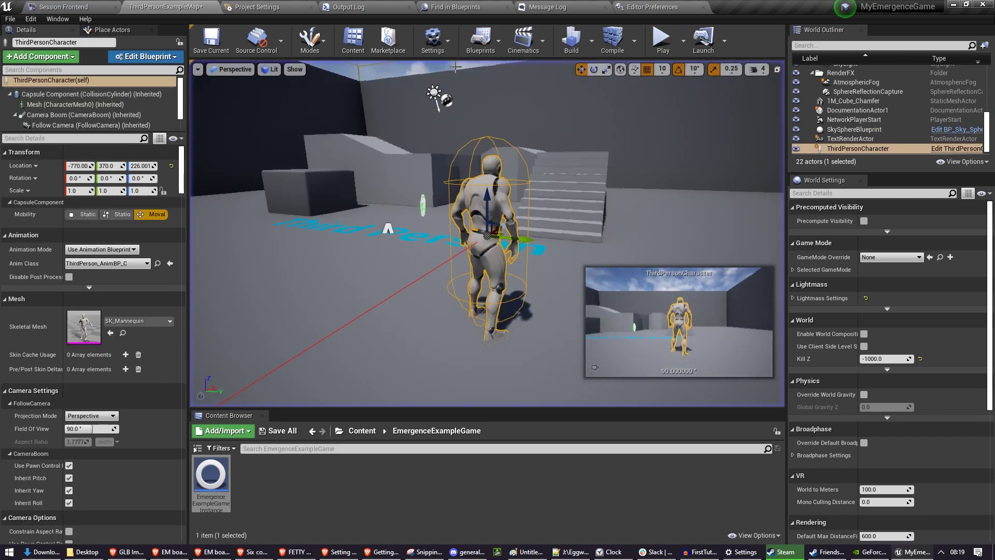
click(432, 39)
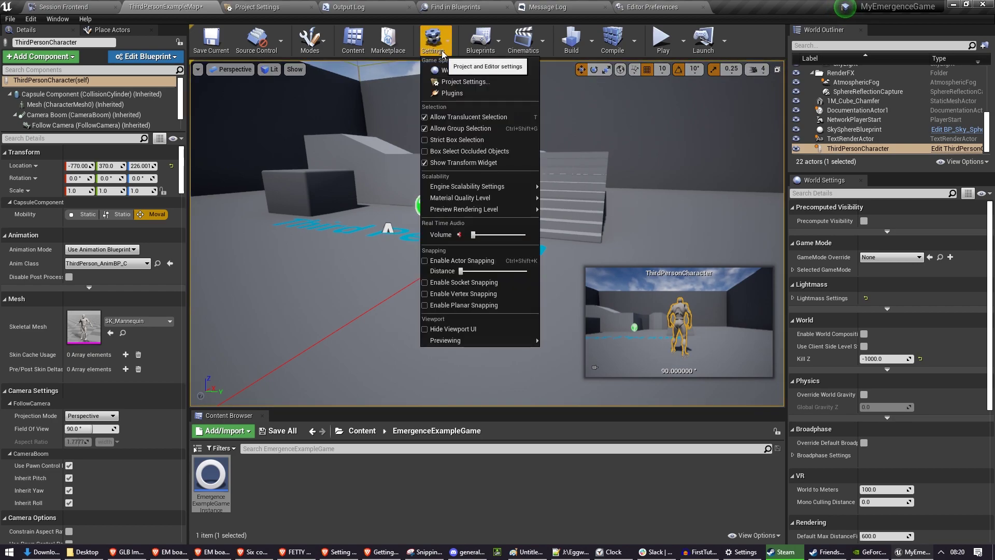
click(447, 81)
scroll(92, 262, down, 10)
scroll(91, 272, down, 5)
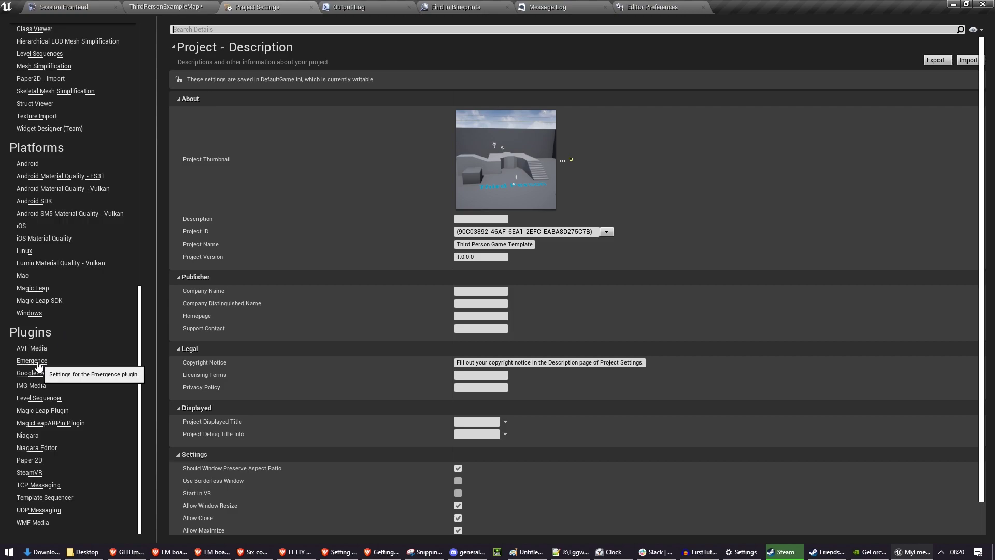
click(32, 361)
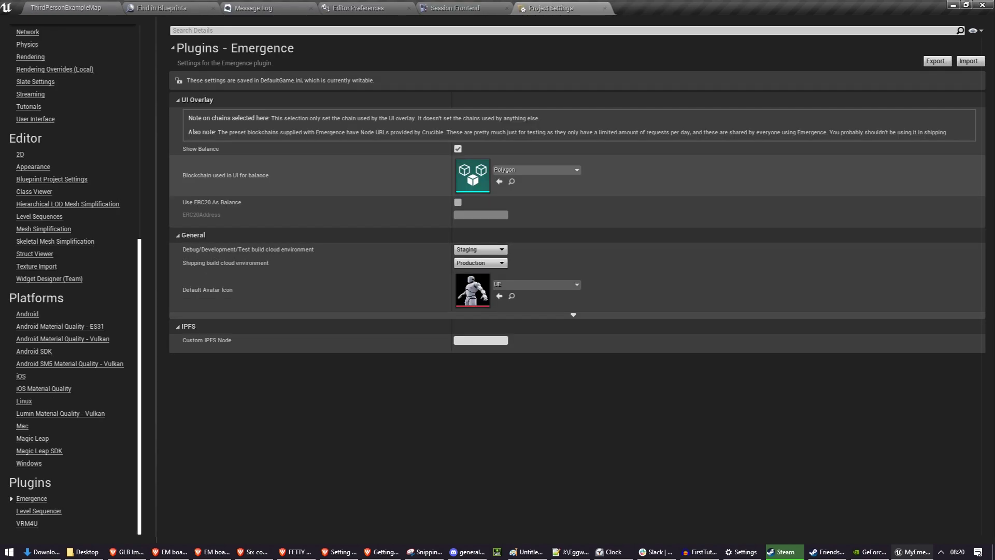